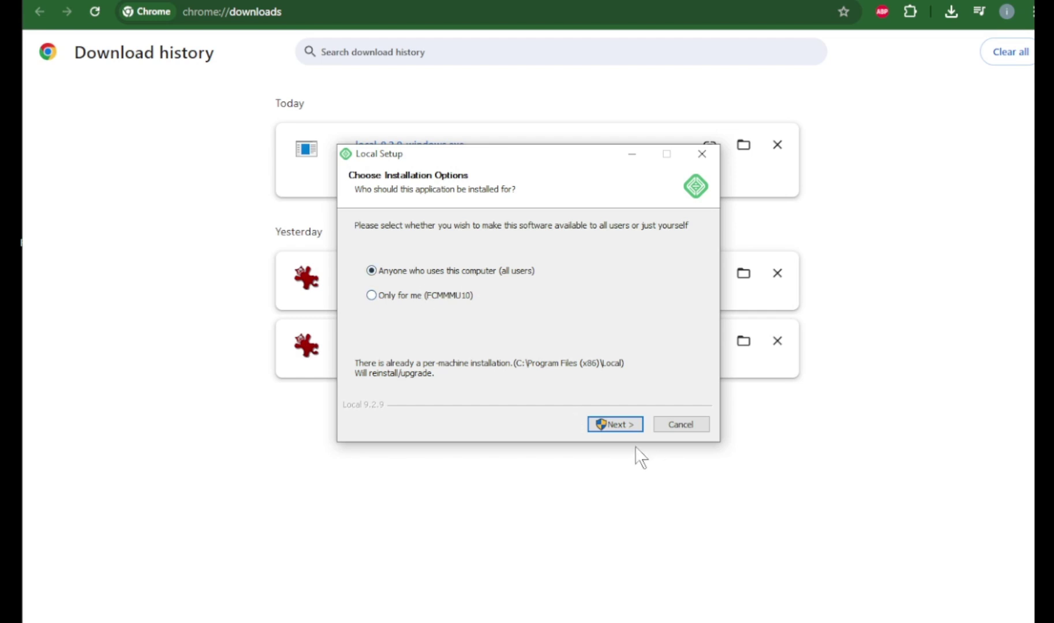
- Install Local for all users in C:\Program Files (x86)\Local and finish setup with Run Local enabled
{"action": "left_click", "coordinate": [620, 426]}
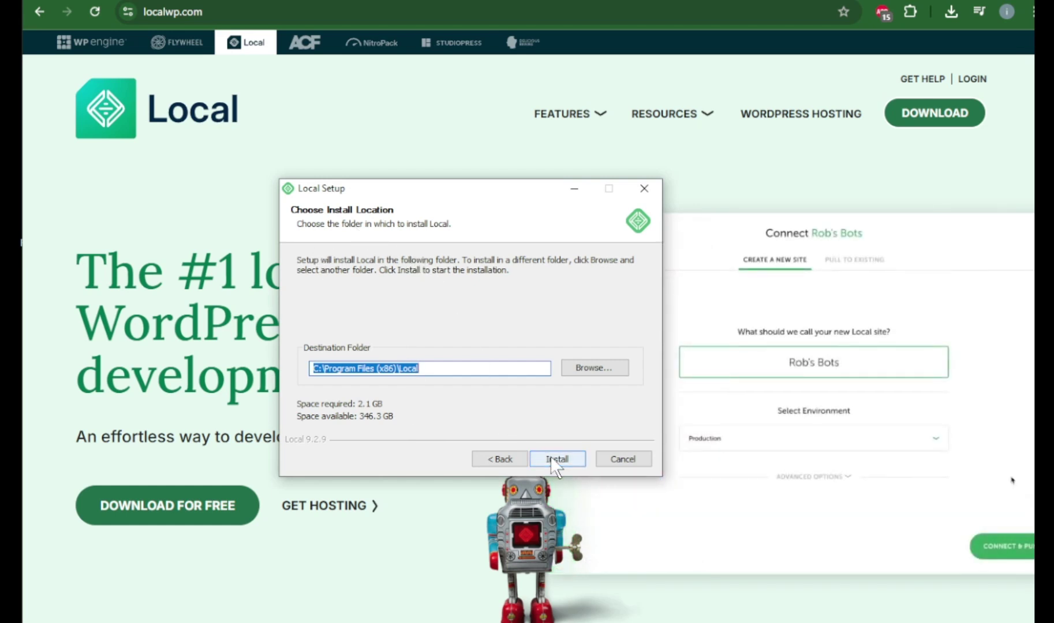
{"action": "left_click", "coordinate": [557, 459]}
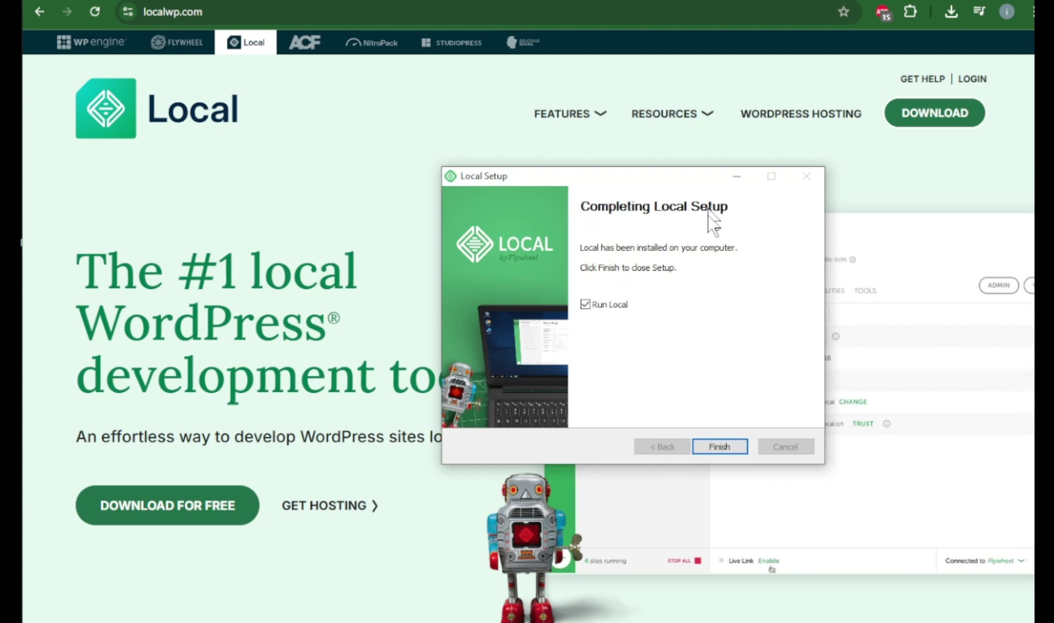
{"action": "left_click", "coordinate": [716, 448]}
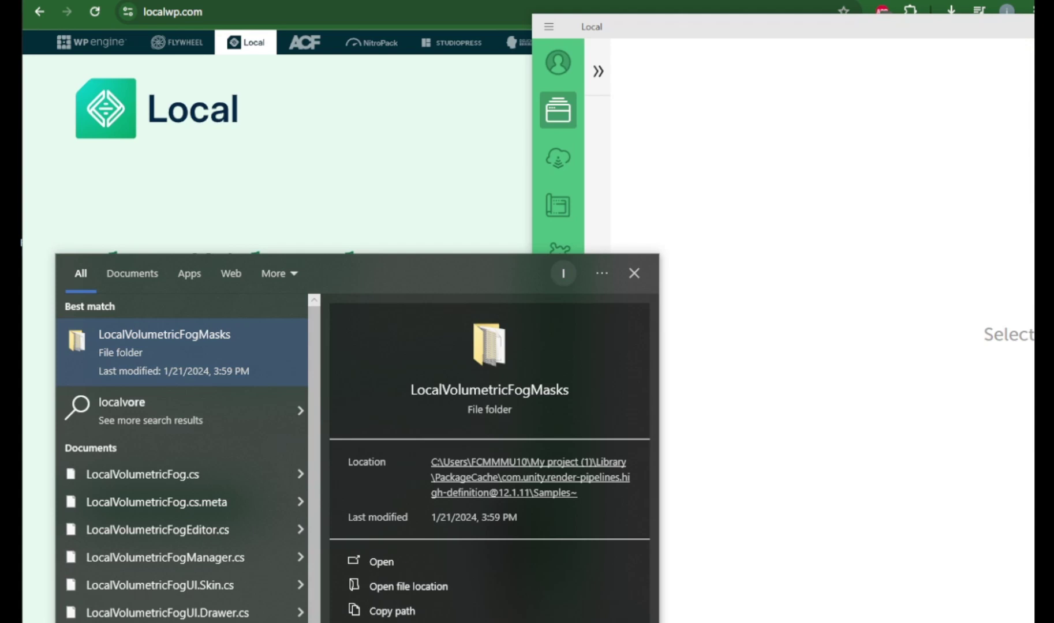
- Replace the mistaken Windows search with a search for Local and open the Local app
{"action": "key", "text": "BackSpace"}
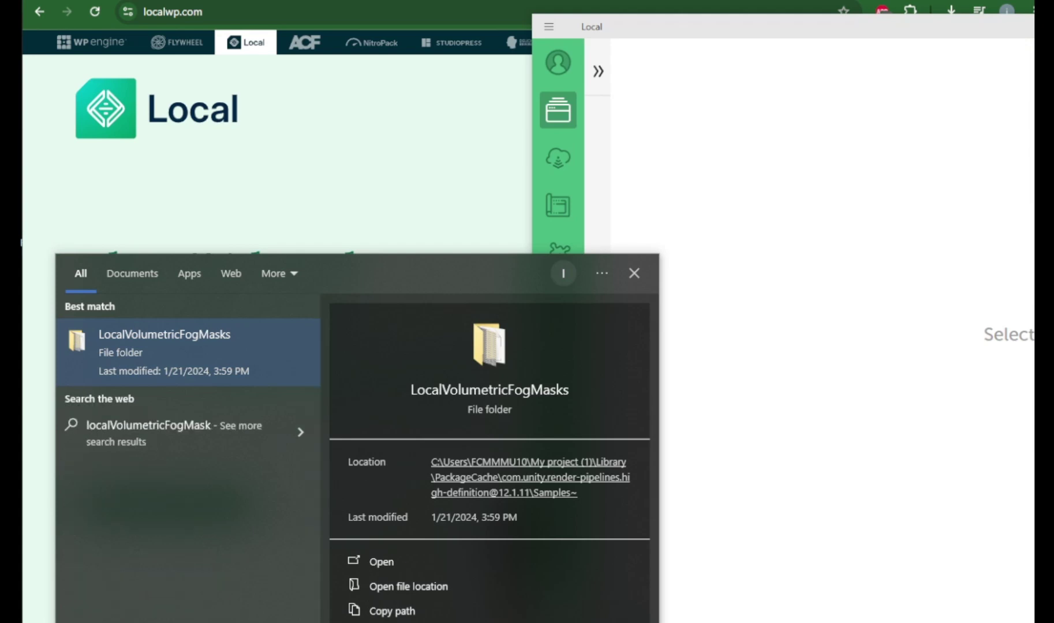
{"action": "key", "text": "BackSpace"}
{"action": "key", "text": "BackSpace"}
{"action": "key", "text": "BackSpace"}
{"action": "key", "text": "BackSpace"}
{"action": "key", "text": "BackSpace"}
{"action": "key", "text": "BackSpace"}
{"action": "key", "text": "BackSpace"}
{"action": "key", "text": "BackSpace"}
{"action": "key", "text": "BackSpace"}
{"action": "key", "text": "BackSpace"}
{"action": "key", "text": "BackSpace"}
{"action": "key", "text": "BackSpace"}
{"action": "key", "text": "BackSpace"}
{"action": "key", "text": "BackSpace"}
{"action": "key", "text": "BackSpace"}
{"action": "key", "text": "BackSpace"}
{"action": "key", "text": "BackSpace"}
{"action": "key", "text": "BackSpace"}
{"action": "key", "text": "BackSpace"}
{"action": "key", "text": "BackSpace"}
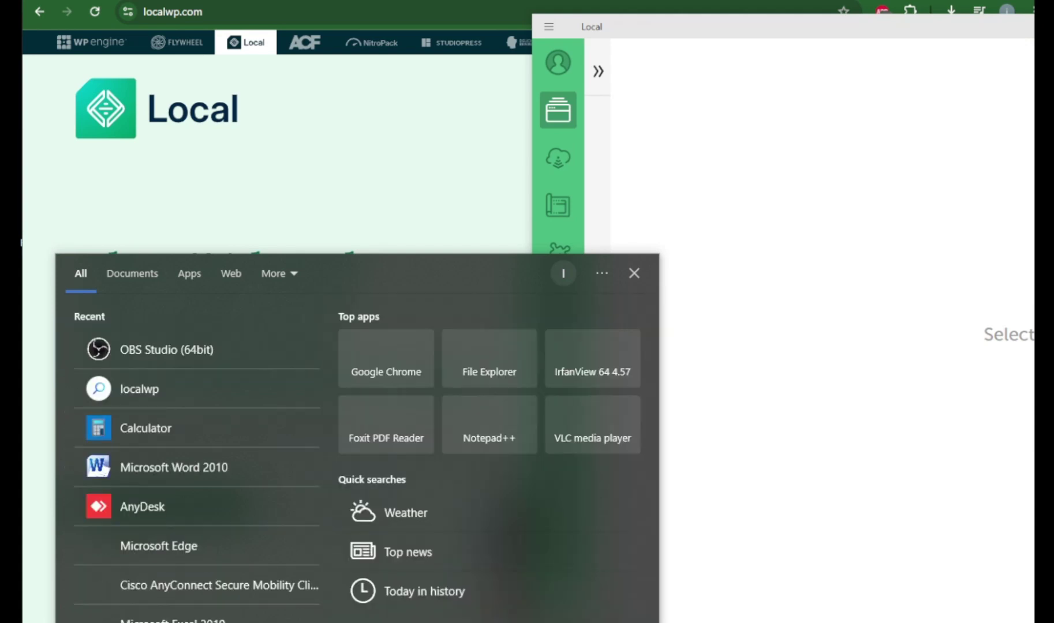
{"action": "type", "text": "lo"}
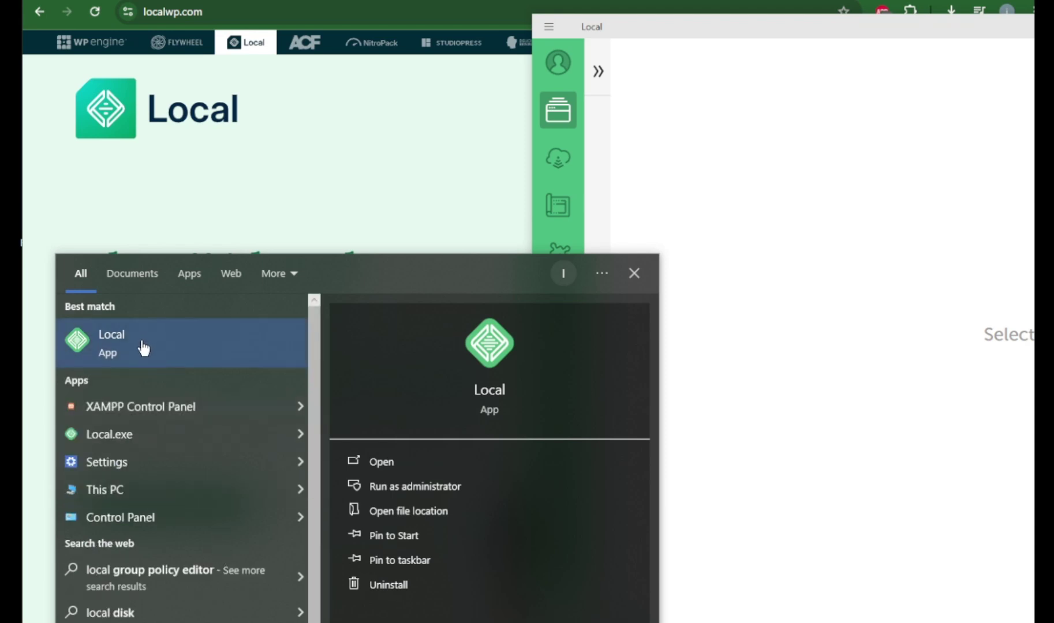
{"action": "left_click", "coordinate": [143, 348]}
{"action": "left_click", "coordinate": [111, 40]}
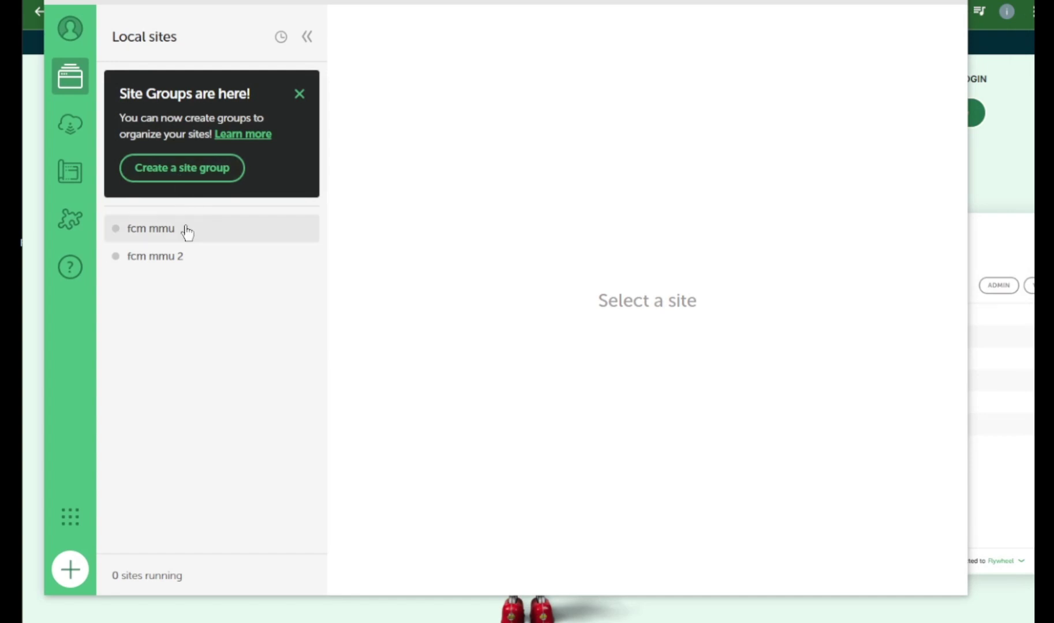
- Start a new site named mmu2 with domain mmu2.local and path ~\Local Sites\mmu2, and proceed to the environment choice
{"action": "left_click", "coordinate": [69, 570]}
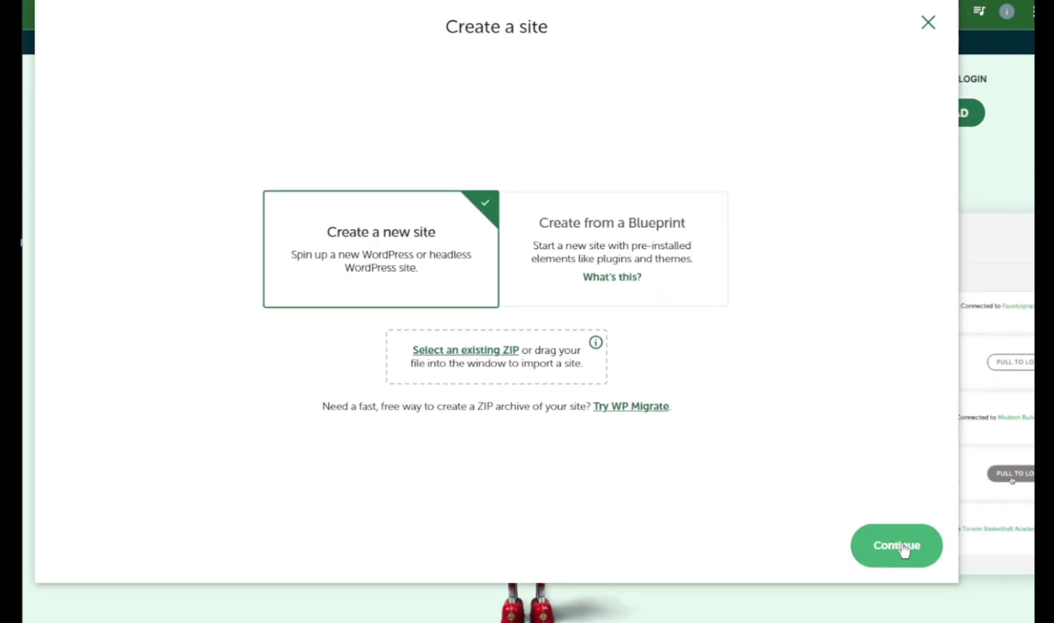
{"action": "left_click", "coordinate": [870, 528]}
{"action": "type", "text": "fcm"}
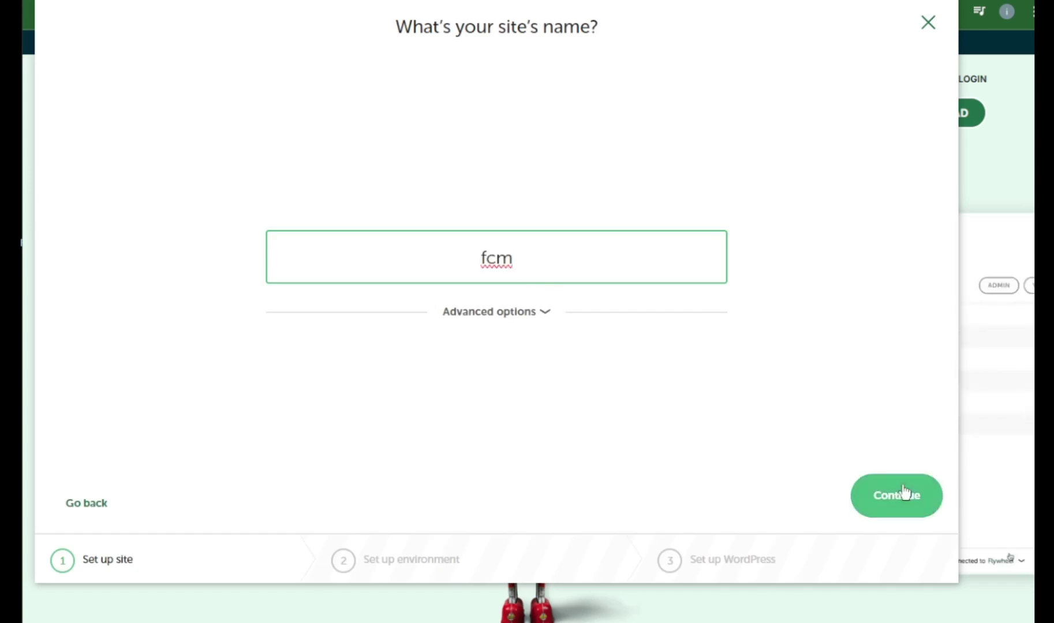
{"action": "left_click", "coordinate": [543, 313]}
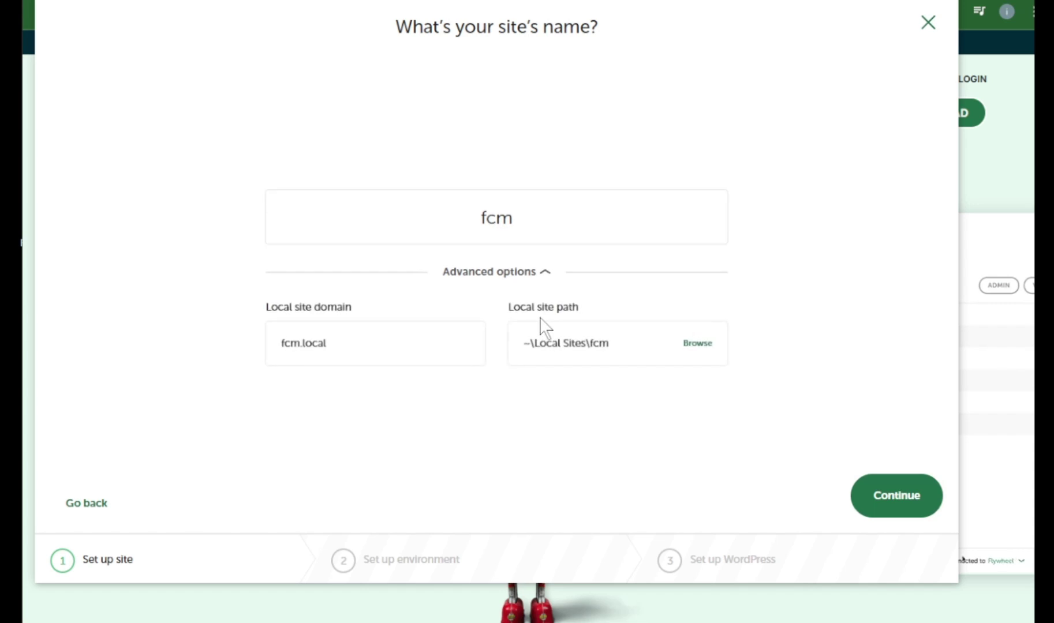
{"action": "left_click_drag", "start_coordinate": [515, 219], "coordinate": [477, 220]}
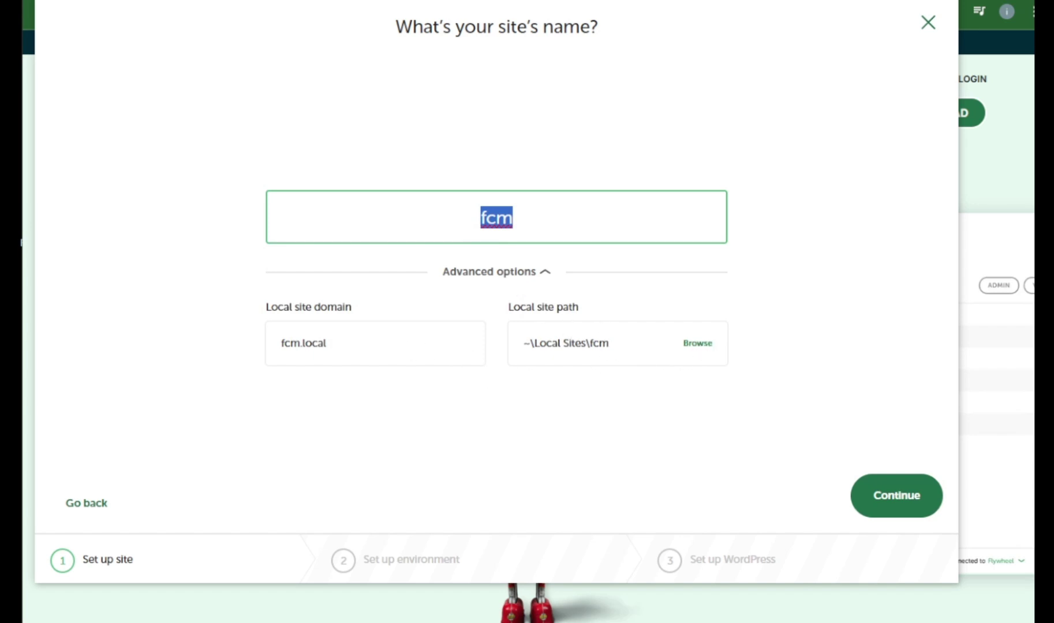
{"action": "left_click_drag", "start_coordinate": [326, 343], "coordinate": [282, 343]}
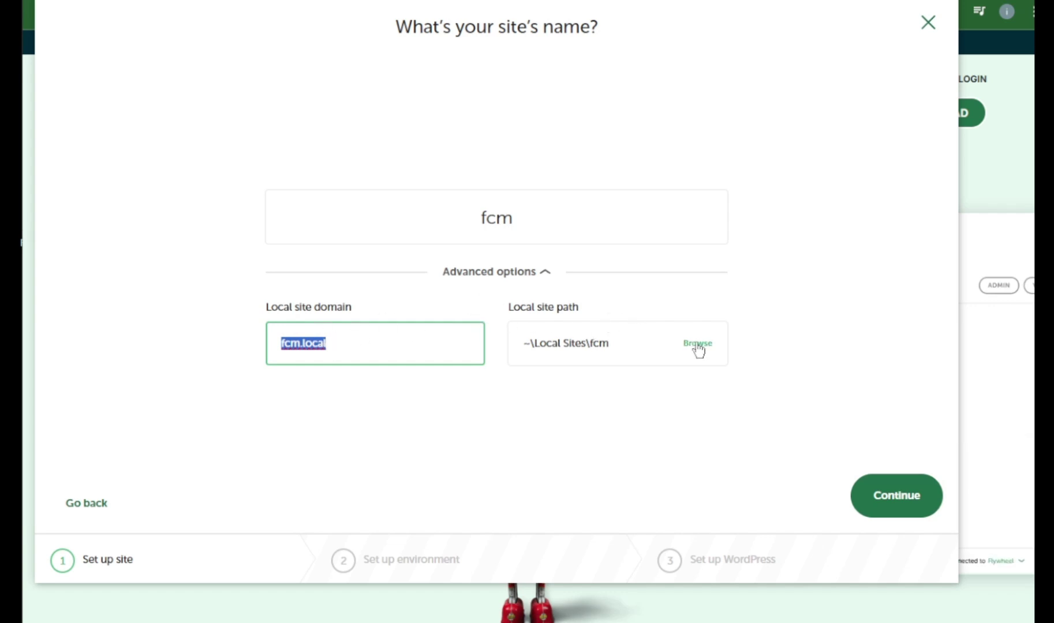
{"action": "left_click", "coordinate": [583, 316]}
{"action": "type", "text": "mmu2"}
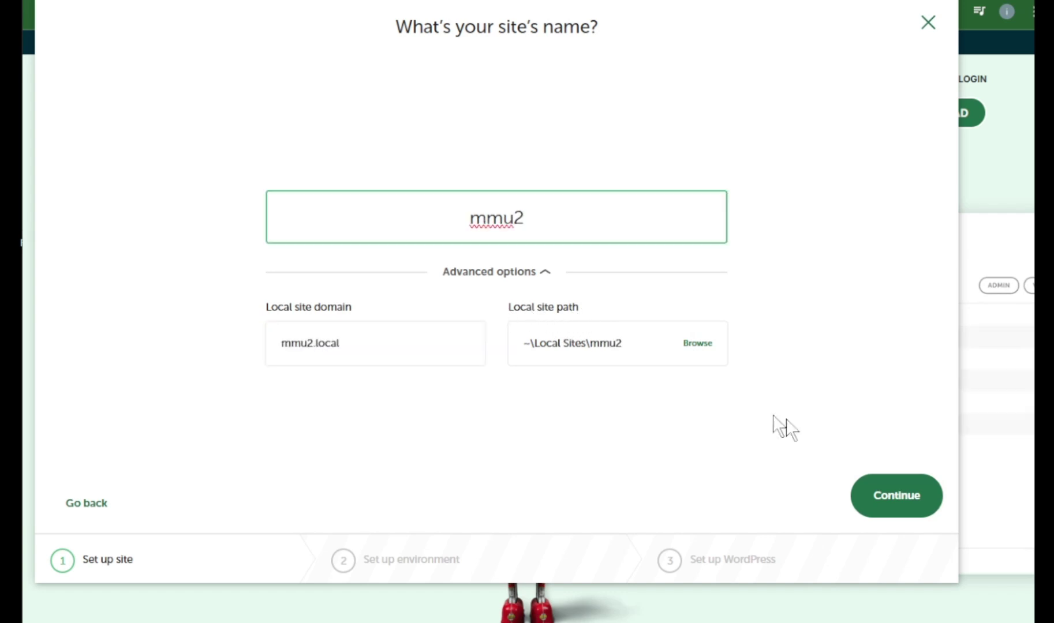
{"action": "left_click", "coordinate": [926, 504]}
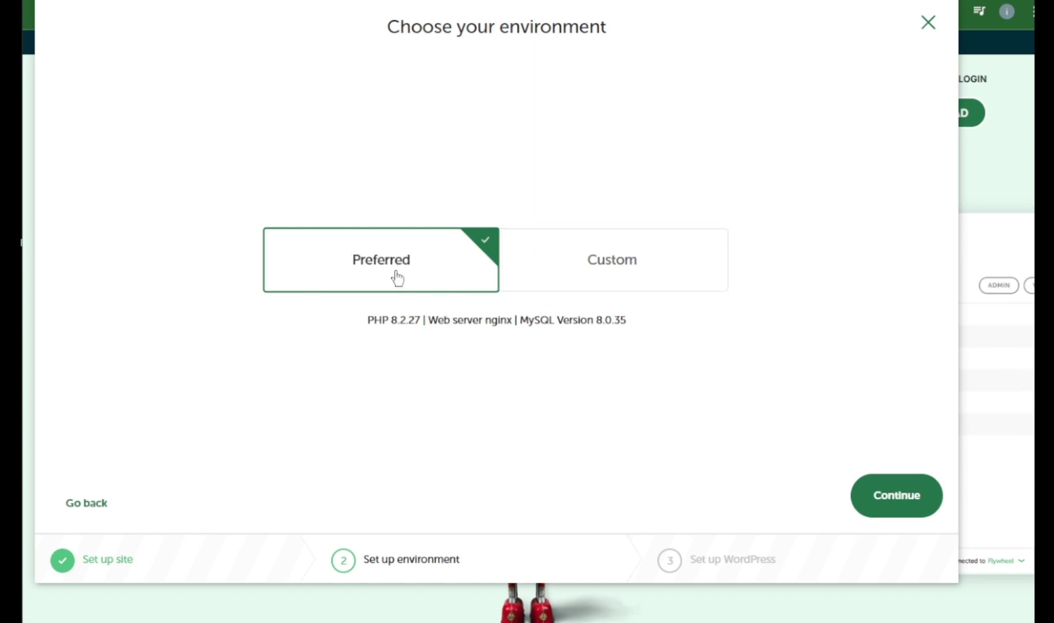
- Review the custom environment's PHP version, web server and database options, and return to the Preferred environment
{"action": "left_click", "coordinate": [578, 263]}
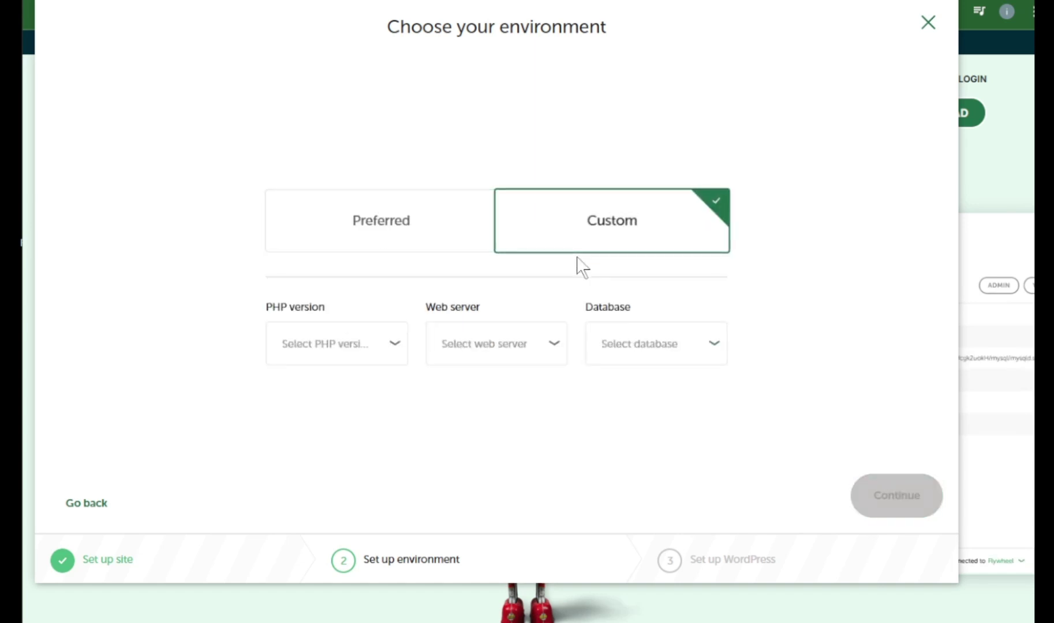
{"action": "left_click", "coordinate": [363, 352]}
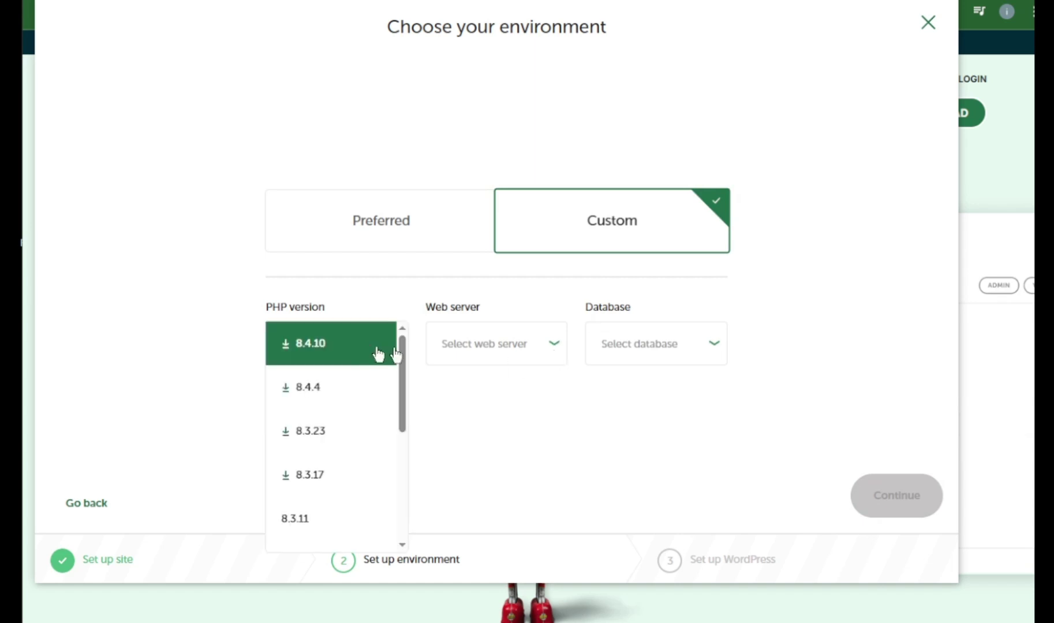
{"action": "left_click", "coordinate": [476, 350]}
{"action": "left_click", "coordinate": [631, 361]}
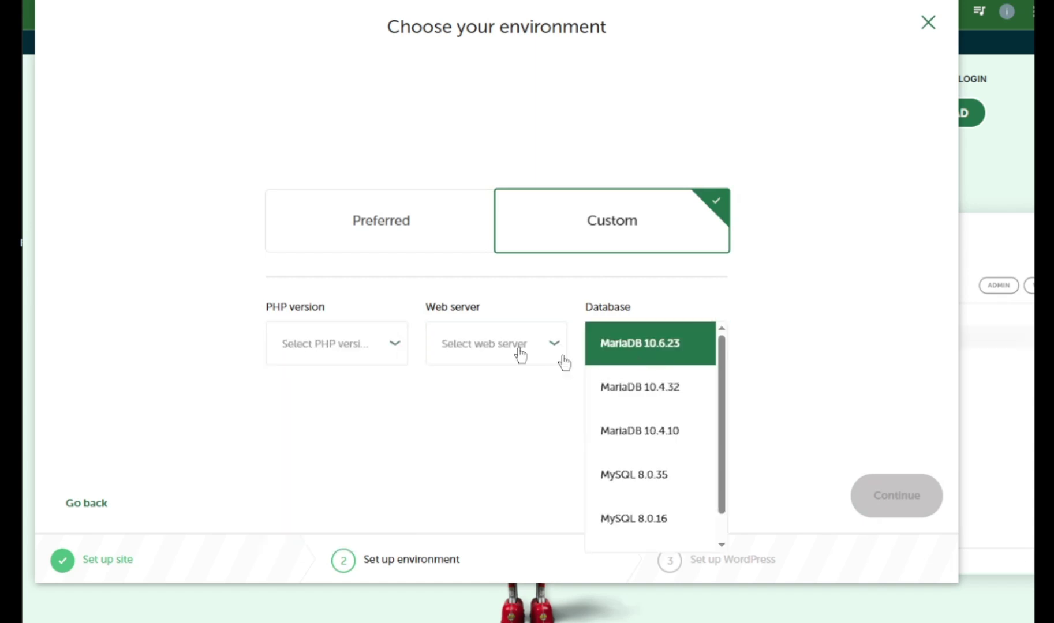
{"action": "left_click", "coordinate": [413, 248]}
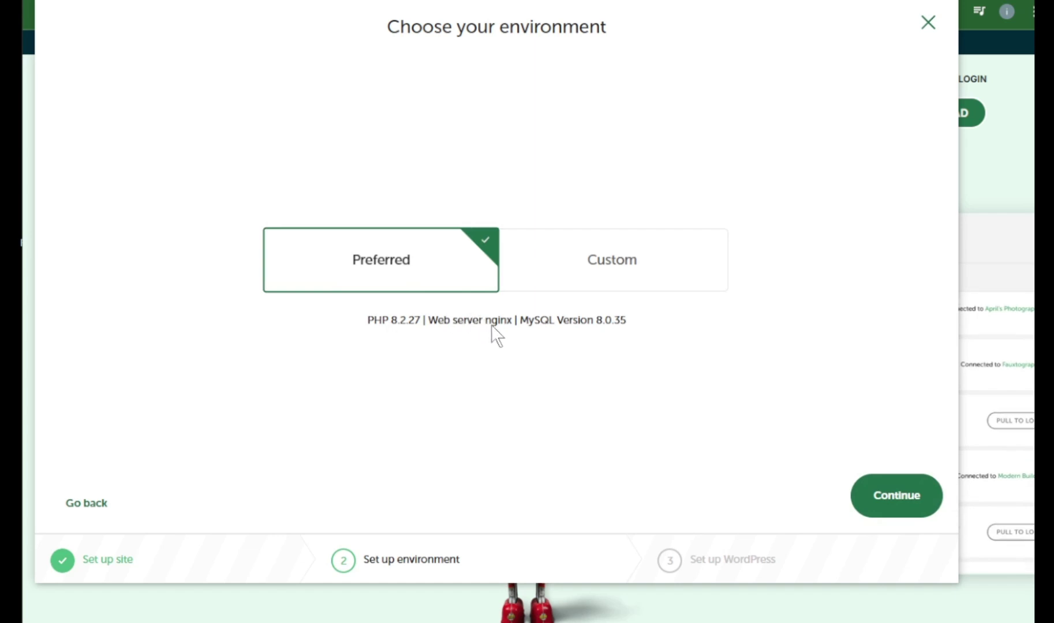
- Add the mmu2 site with the Preferred environment and allow mailpit.exe through the firewall on public networks
{"action": "left_click_drag", "start_coordinate": [644, 132], "coordinate": [131, 104]}
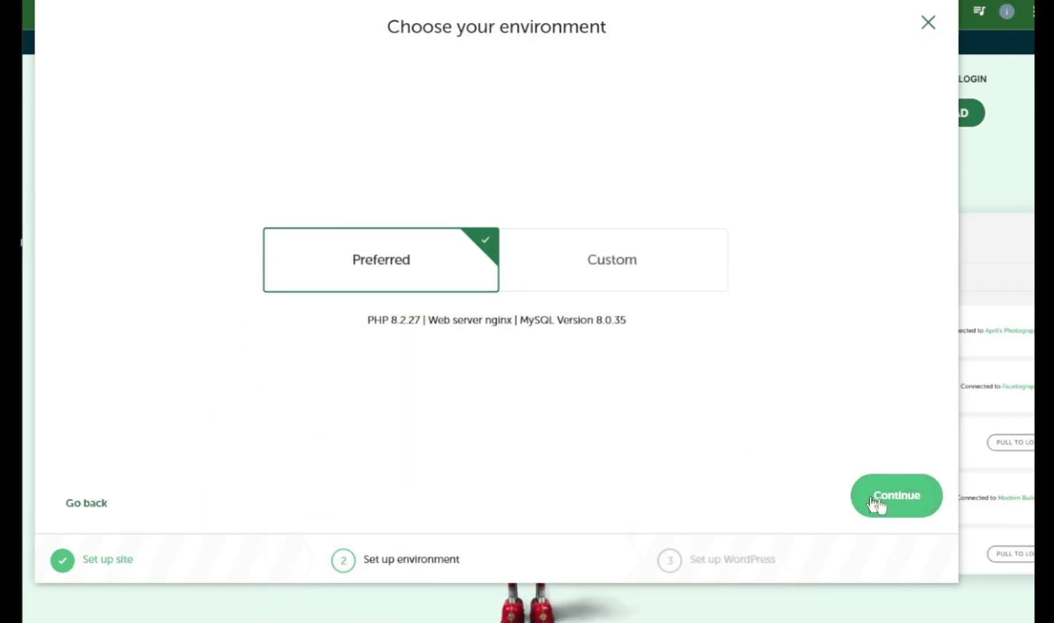
{"action": "left_click", "coordinate": [909, 511]}
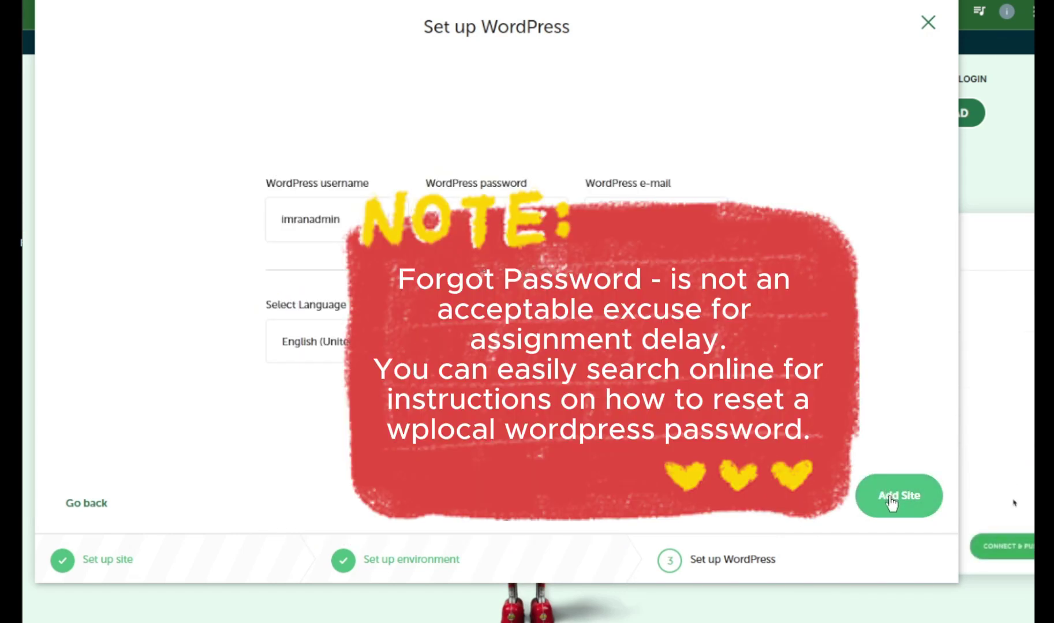
{"action": "left_click", "coordinate": [892, 503]}
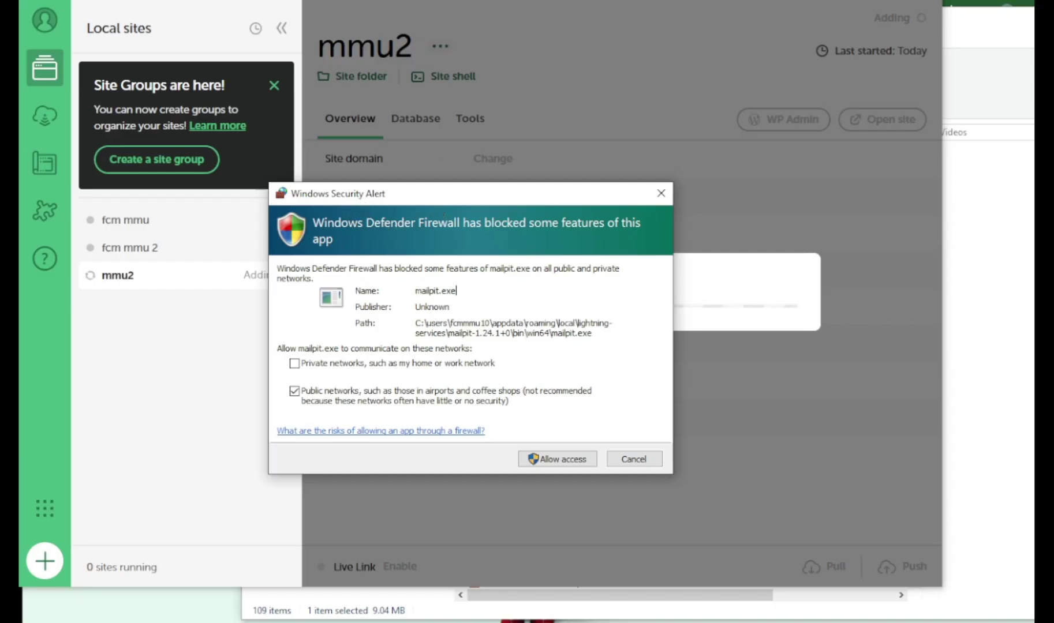
{"action": "left_click", "coordinate": [549, 460]}
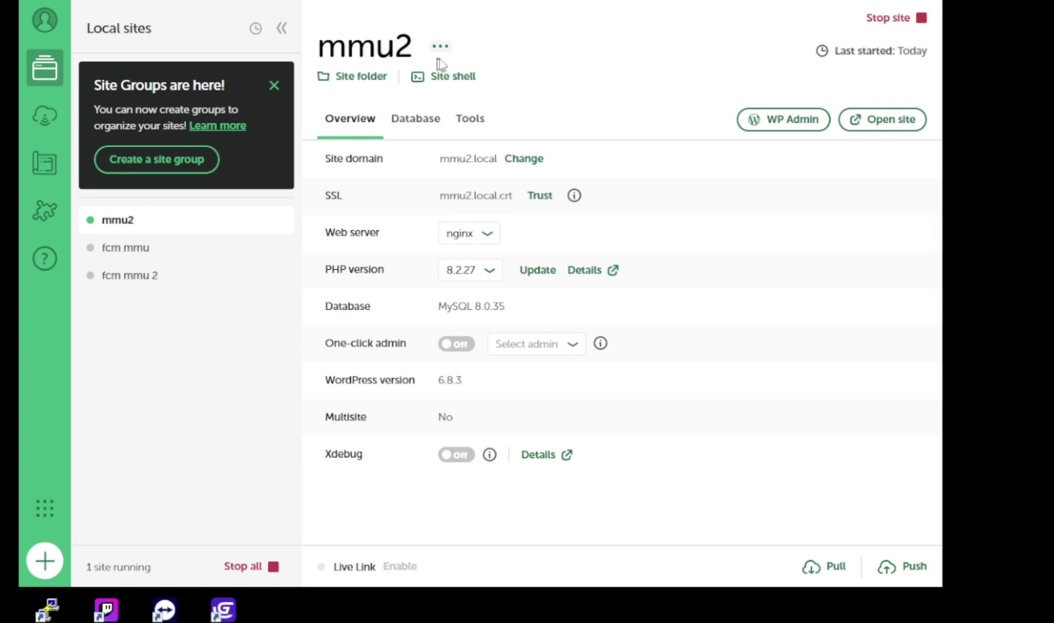
- View the mmu2 site's WordPress admin login page and its public front page in the browser
{"action": "left_click", "coordinate": [775, 128]}
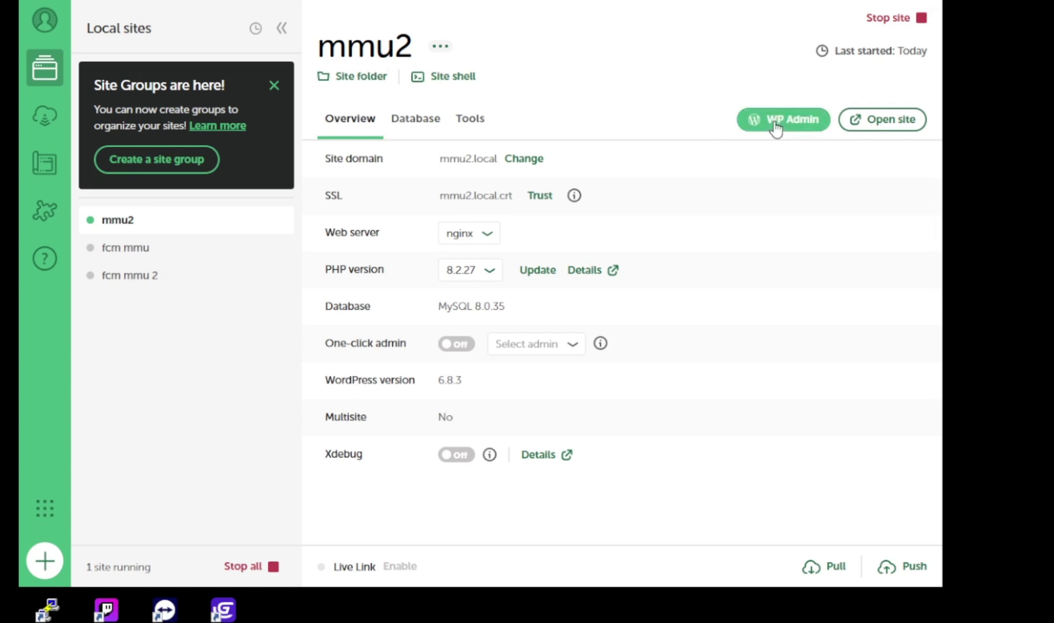
{"action": "left_click", "coordinate": [775, 128]}
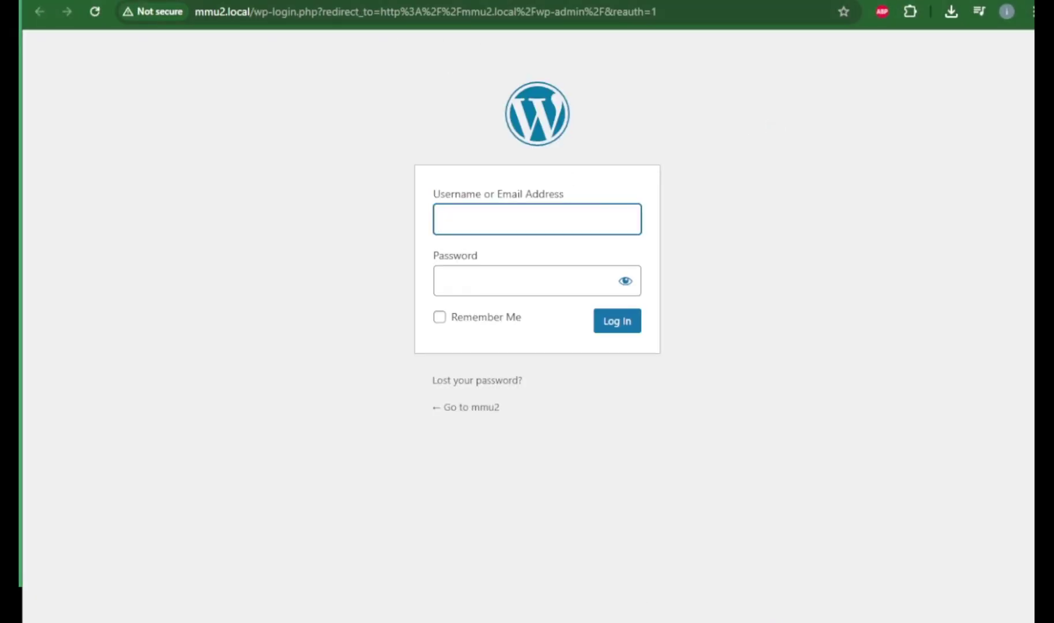
{"action": "key", "text": "alt+Tab"}
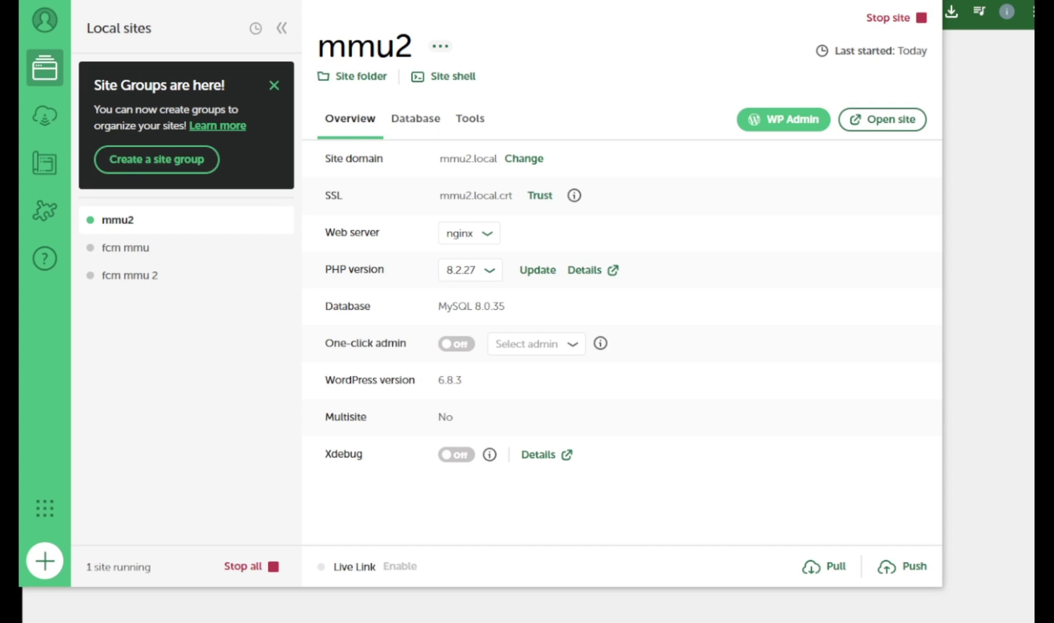
{"action": "left_click", "coordinate": [876, 127]}
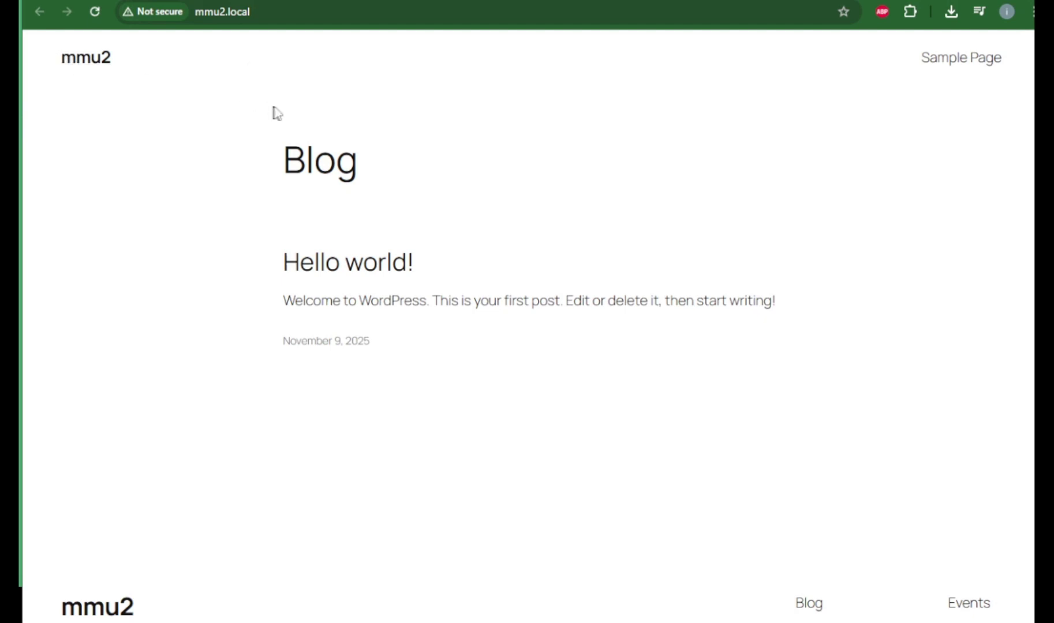
{"action": "left_click_drag", "start_coordinate": [269, 130], "coordinate": [670, 401]}
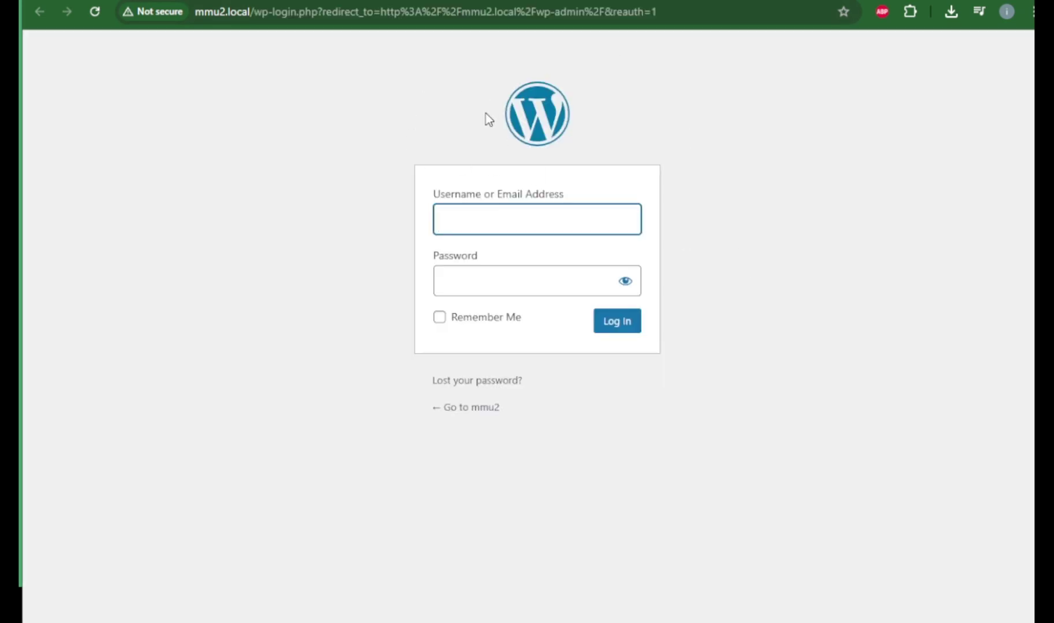
- Return to Local, look it up in Windows search, and start the mmu2 site
{"action": "key", "text": "alt+Tab"}
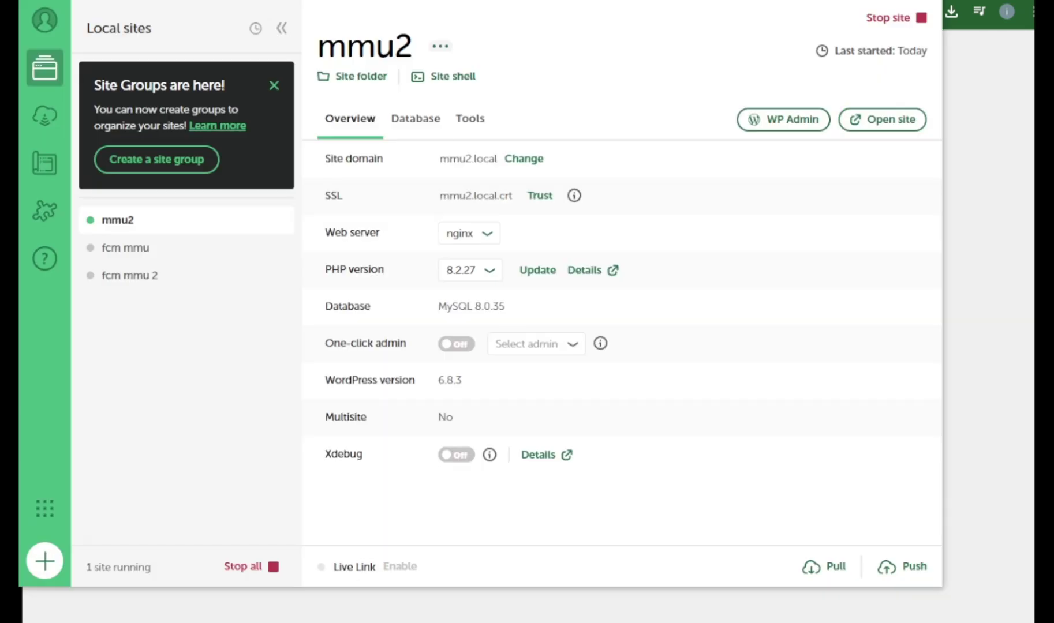
{"action": "key", "text": "super"}
{"action": "type", "text": "local"}
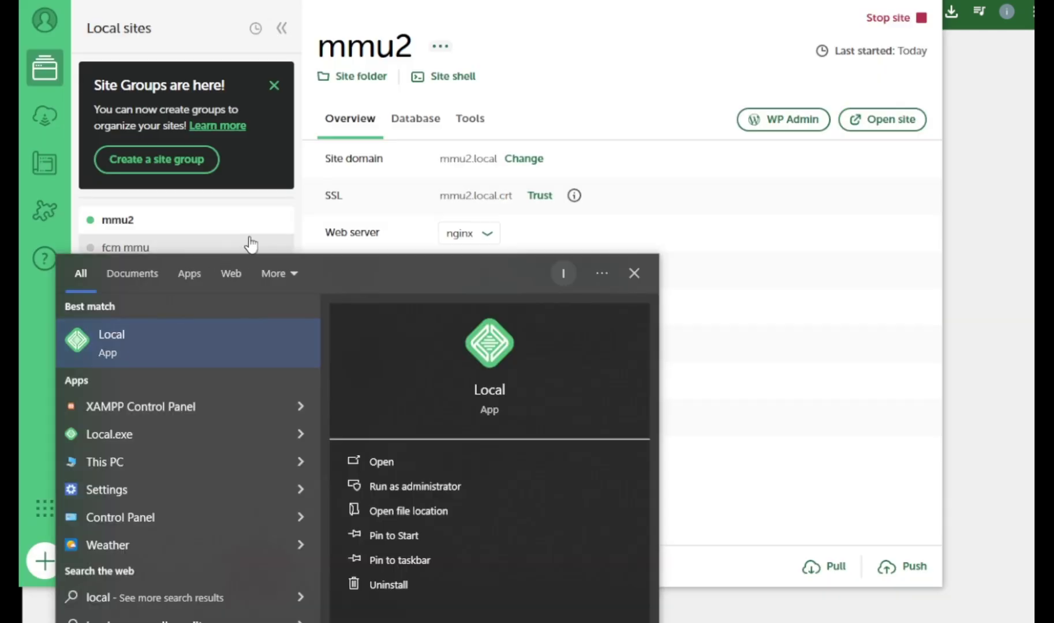
{"action": "left_click", "coordinate": [310, 229]}
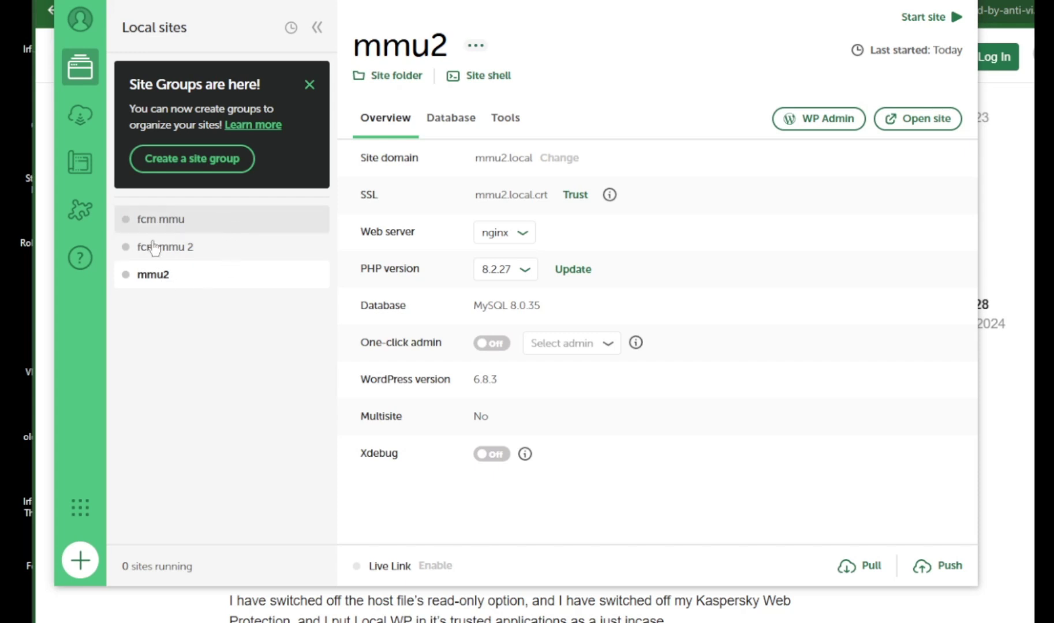
{"action": "right_click", "coordinate": [198, 282]}
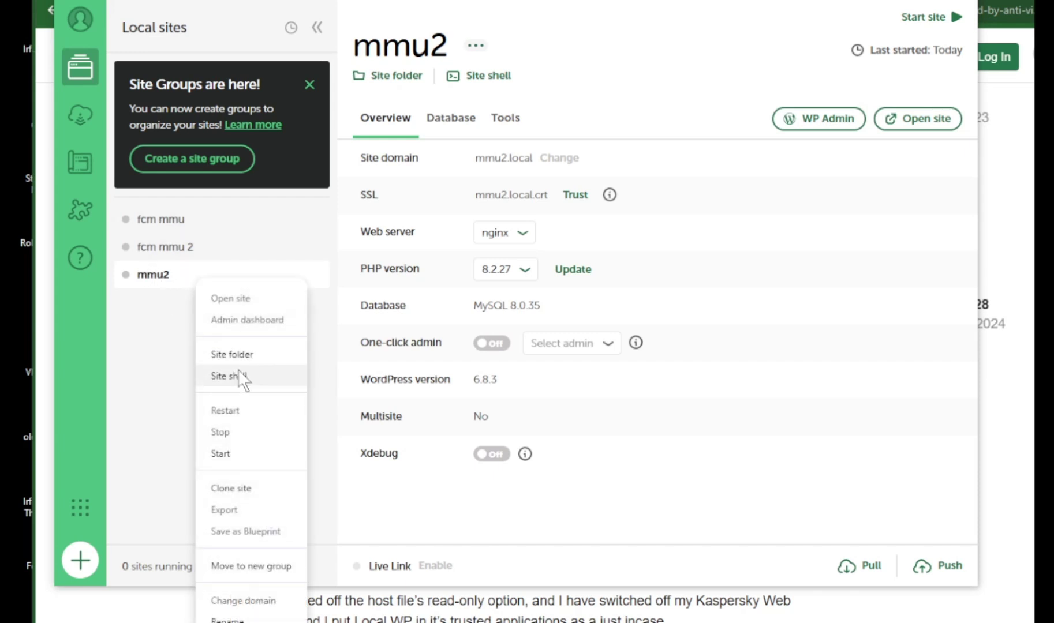
{"action": "left_click", "coordinate": [230, 454]}
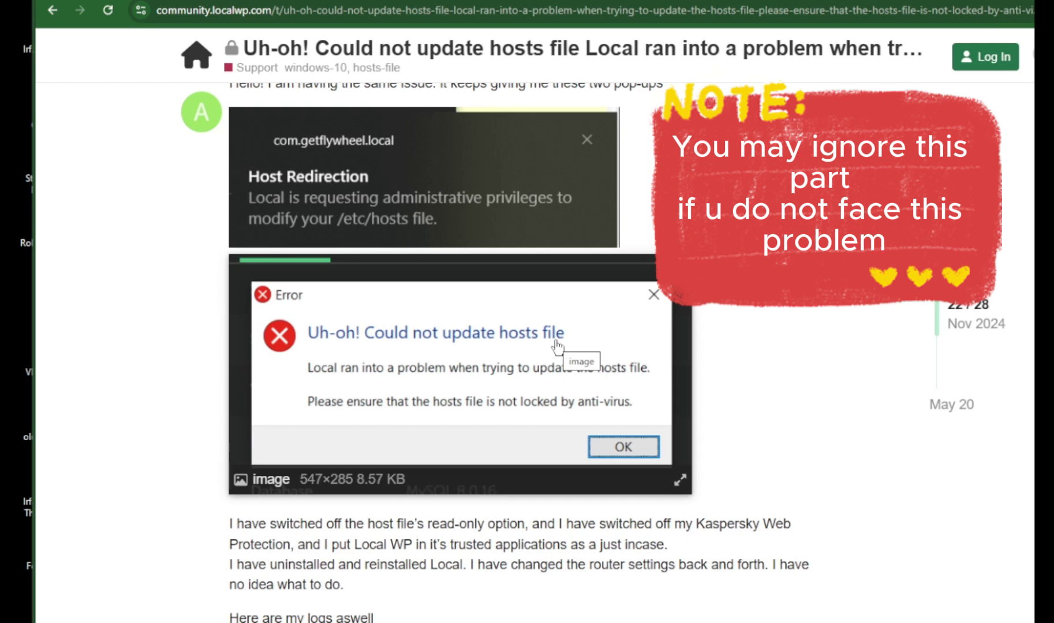
- In the browser, read the Local community thread's troubleshooting advice for the "Could not update hosts file" error
{"action": "scroll", "coordinate": [448, 364], "scroll_direction": "down", "scroll_amount": 10}
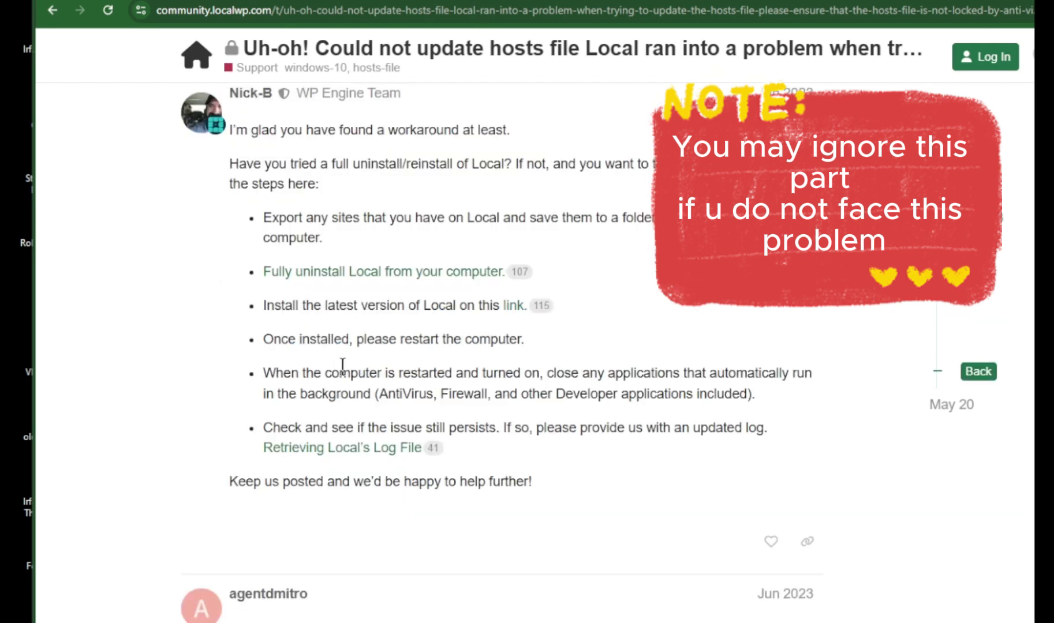
{"action": "left_click_drag", "start_coordinate": [263, 394], "coordinate": [802, 409]}
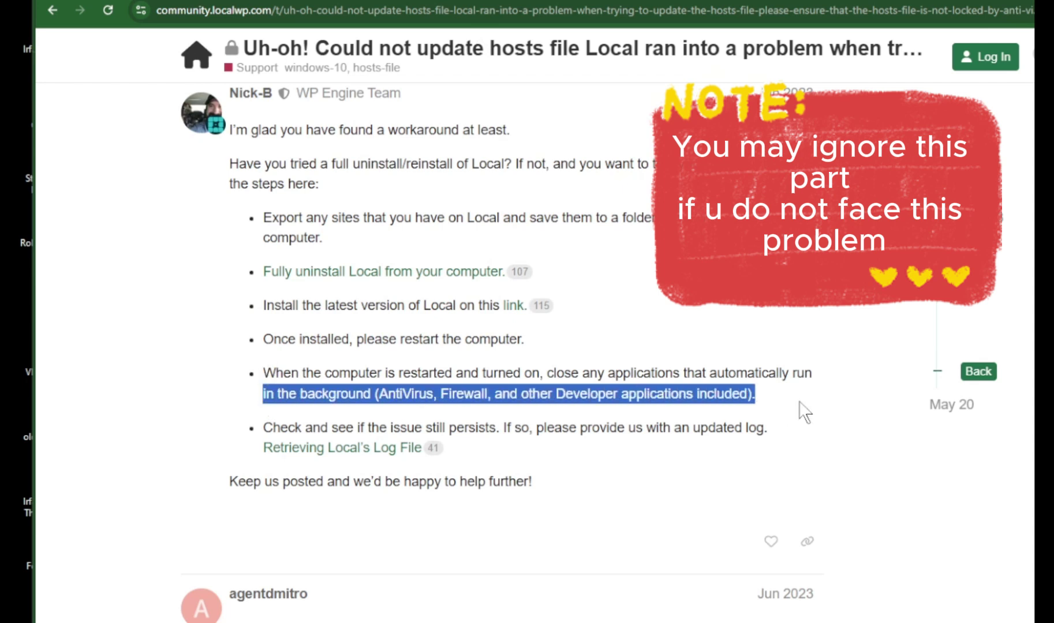
{"action": "left_click", "coordinate": [451, 399]}
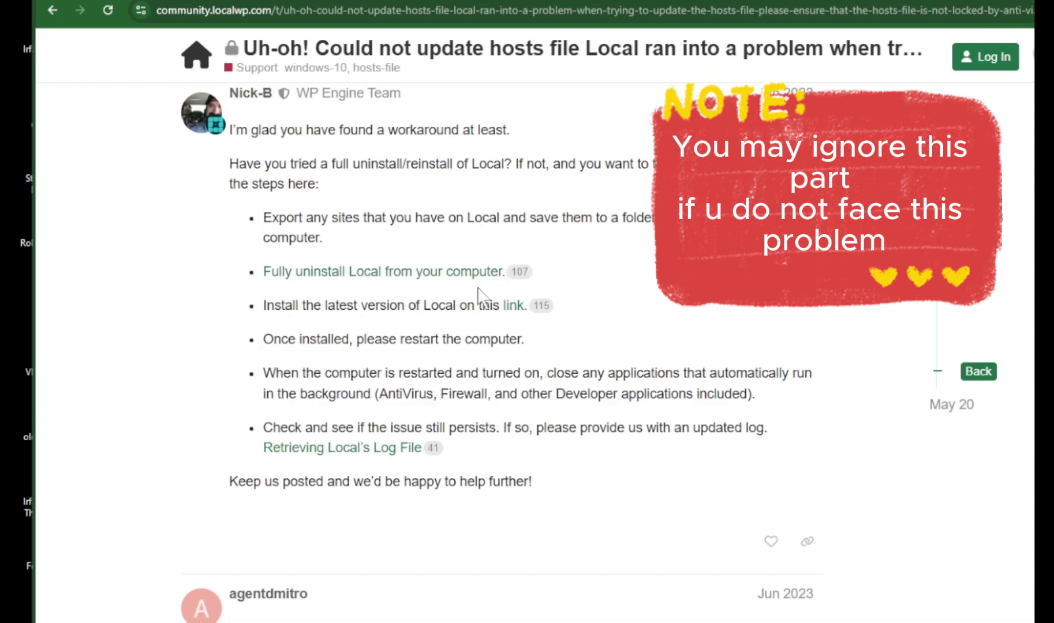
- Highlight and read the thread's advice on uninstalling Local, installing the latest version, restarting, and closing background applications
{"action": "left_click_drag", "start_coordinate": [503, 272], "coordinate": [256, 270]}
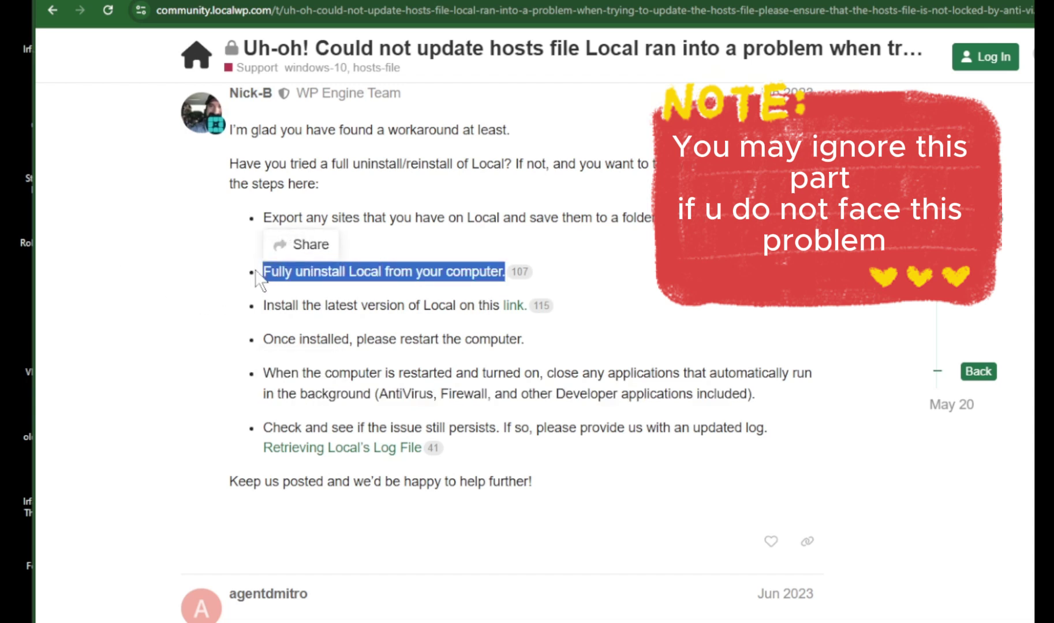
{"action": "left_click", "coordinate": [181, 324]}
{"action": "left_click_drag", "start_coordinate": [527, 306], "coordinate": [523, 345]}
{"action": "left_click_drag", "start_coordinate": [261, 375], "coordinate": [771, 395]}
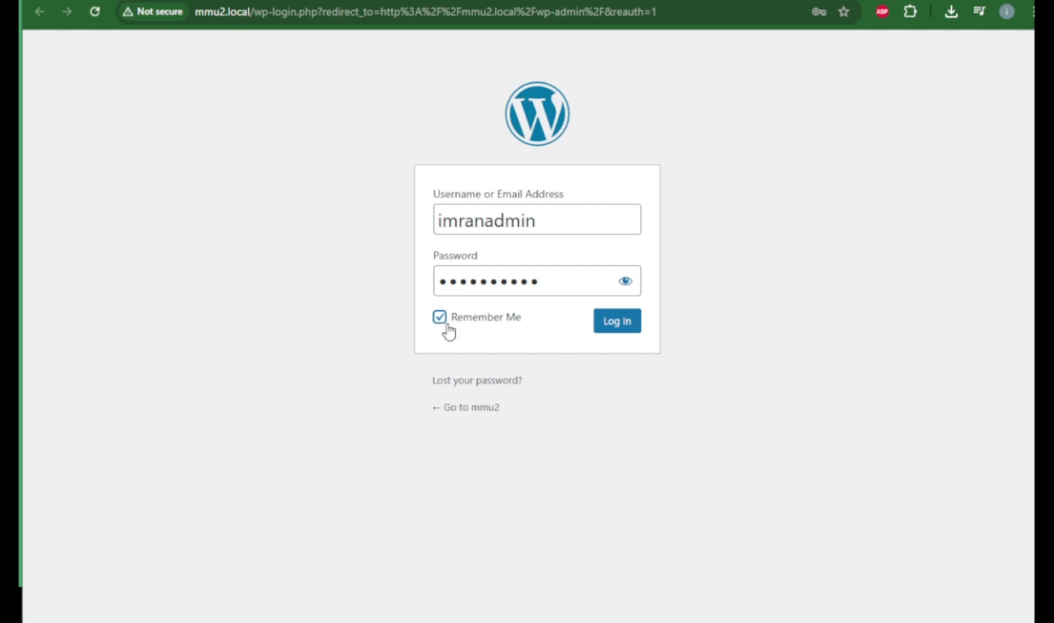
- Log in to the mmu2 site's WordPress admin and review the login details noted in Notepad++
{"action": "left_click", "coordinate": [615, 334]}
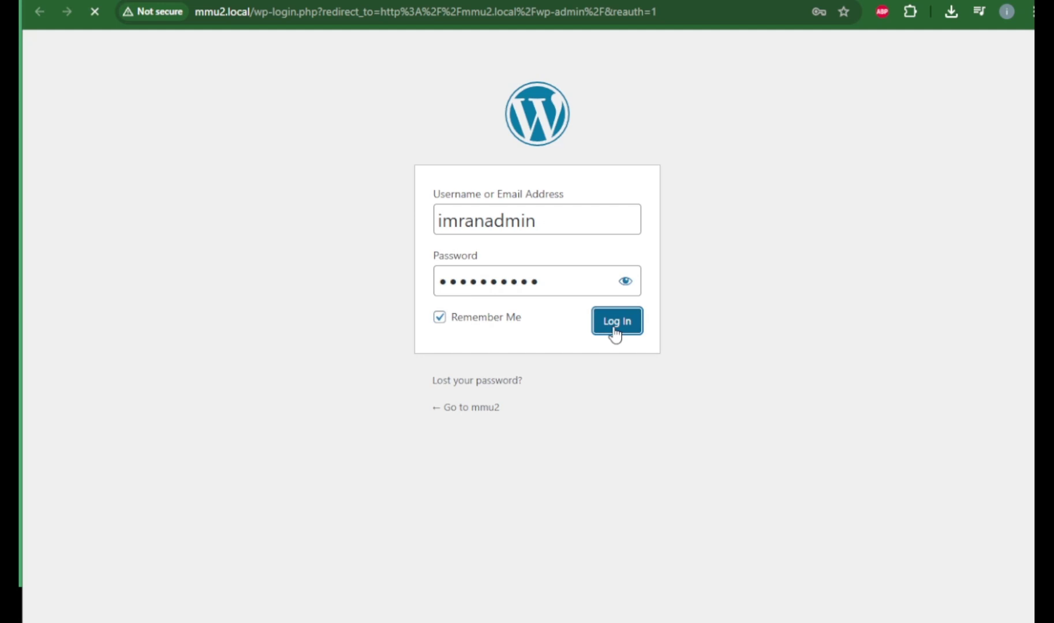
{"action": "key", "text": "alt+Tab"}
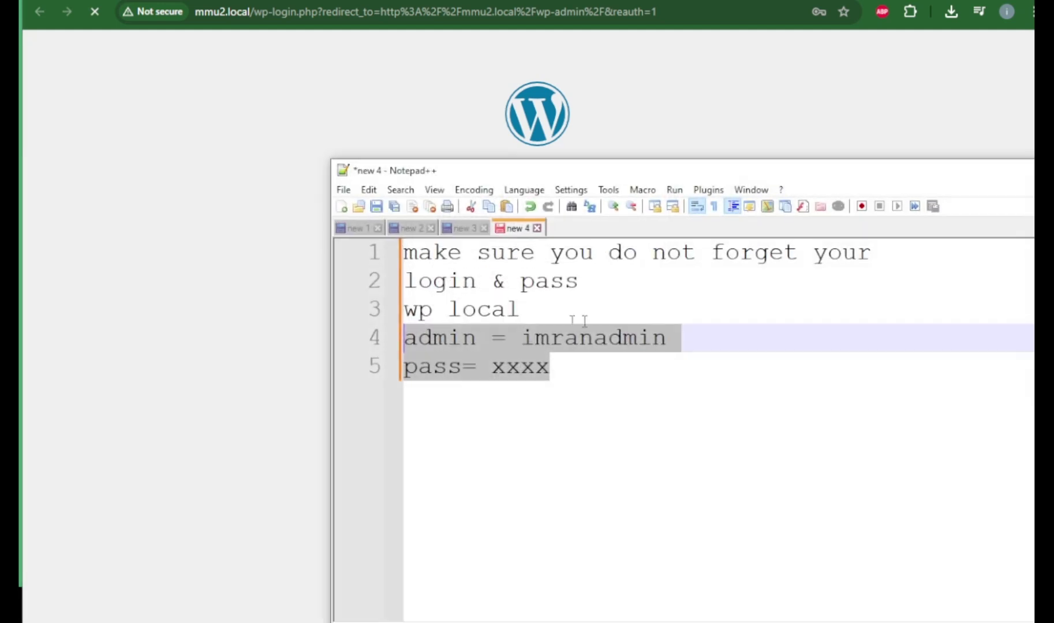
{"action": "left_click", "coordinate": [563, 371]}
{"action": "double_click", "coordinate": [524, 374]}
{"action": "left_click_drag", "start_coordinate": [530, 375], "coordinate": [405, 340]}
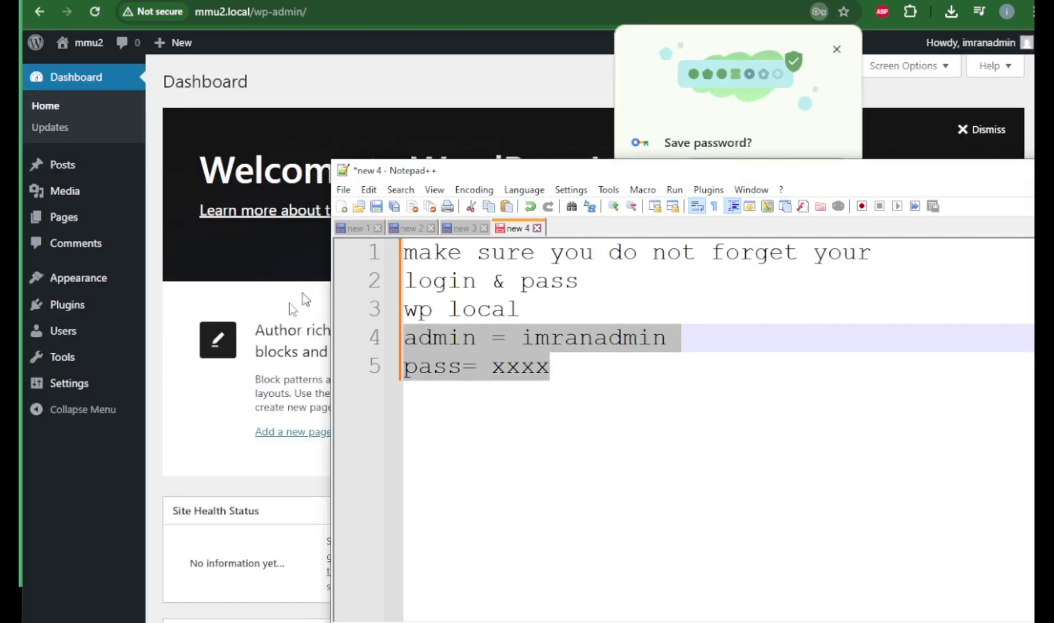
{"action": "mouse_move", "coordinate": [132, 348]}
{"action": "left_click", "coordinate": [157, 318]}
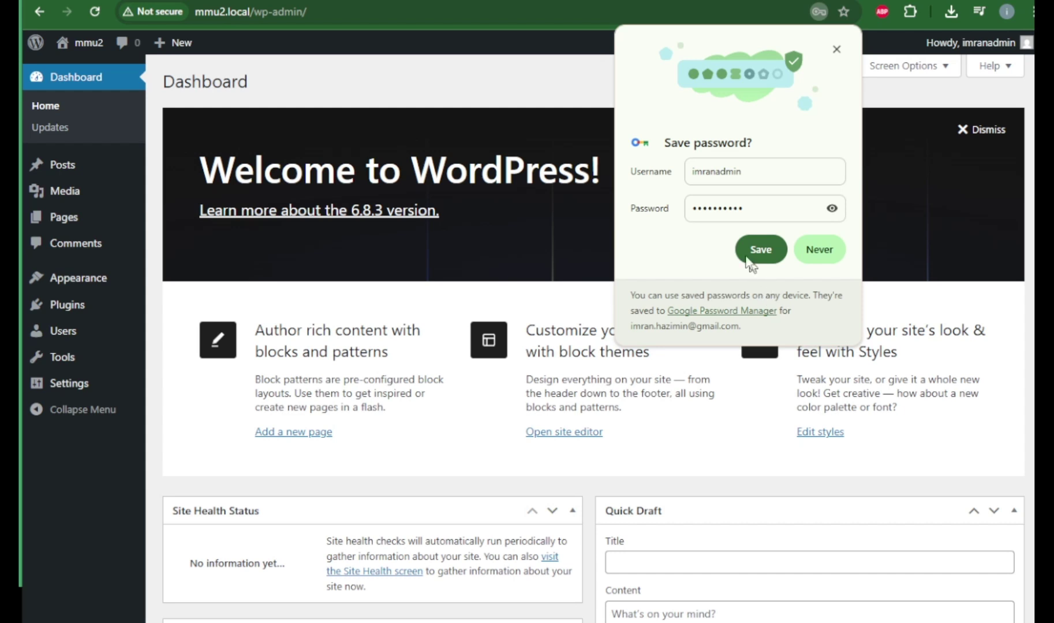
- Save the WordPress login in the browser's password manager and look over the dashboard
{"action": "left_click", "coordinate": [747, 35]}
{"action": "left_click", "coordinate": [761, 249]}
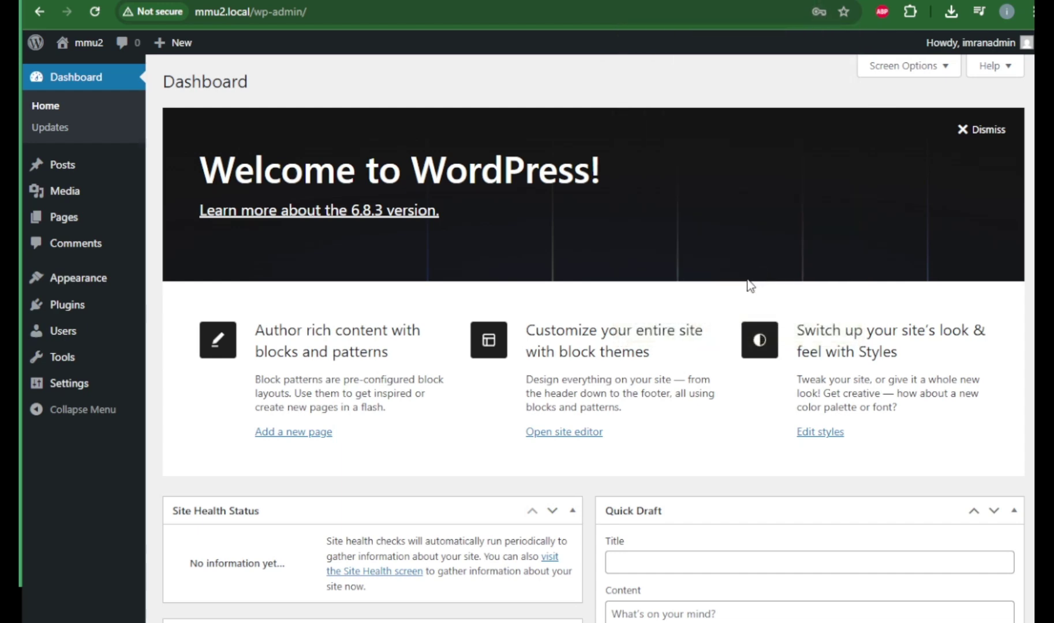
{"action": "scroll", "coordinate": [749, 285], "scroll_direction": "down", "scroll_amount": 5}
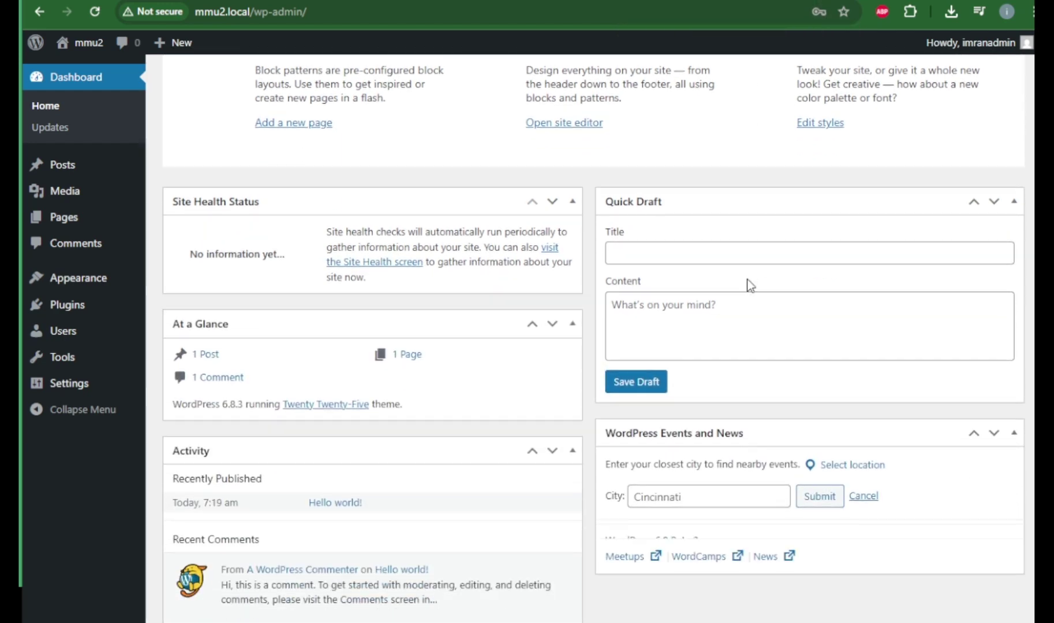
{"action": "scroll", "coordinate": [748, 285], "scroll_direction": "up", "scroll_amount": 5}
- Browse the popular themes available to add and preview the Astra and Blocksy themes
{"action": "left_click", "coordinate": [175, 283]}
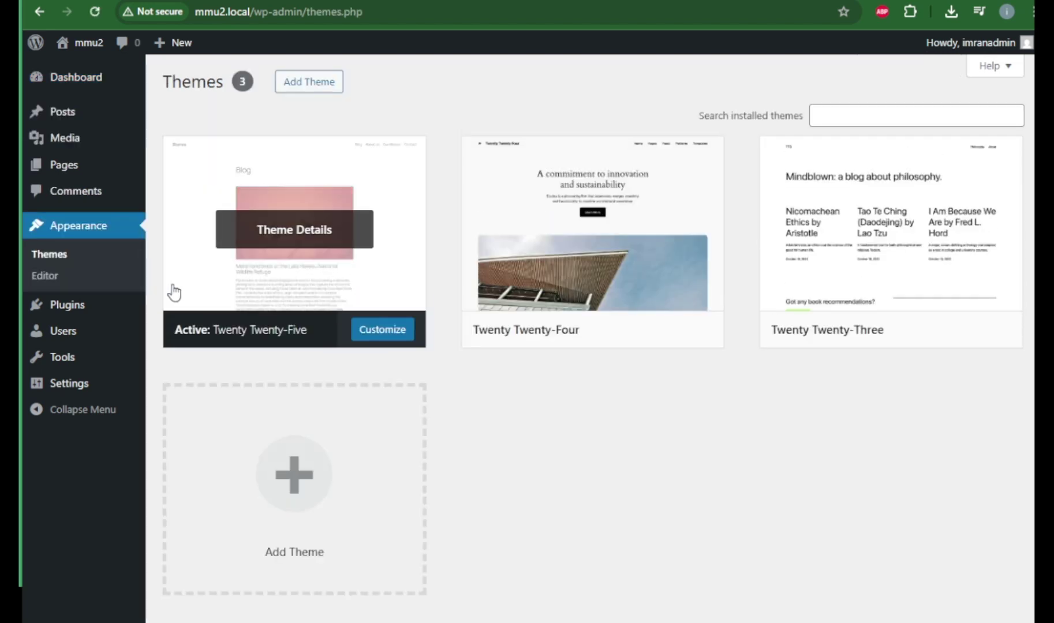
{"action": "left_click", "coordinate": [307, 86]}
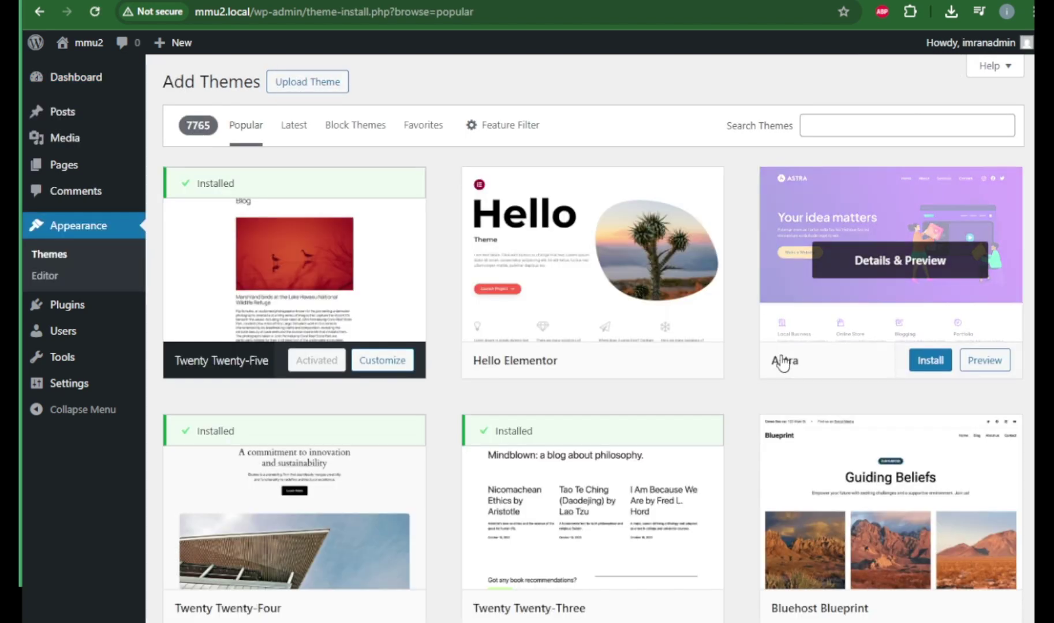
{"action": "left_click", "coordinate": [984, 360]}
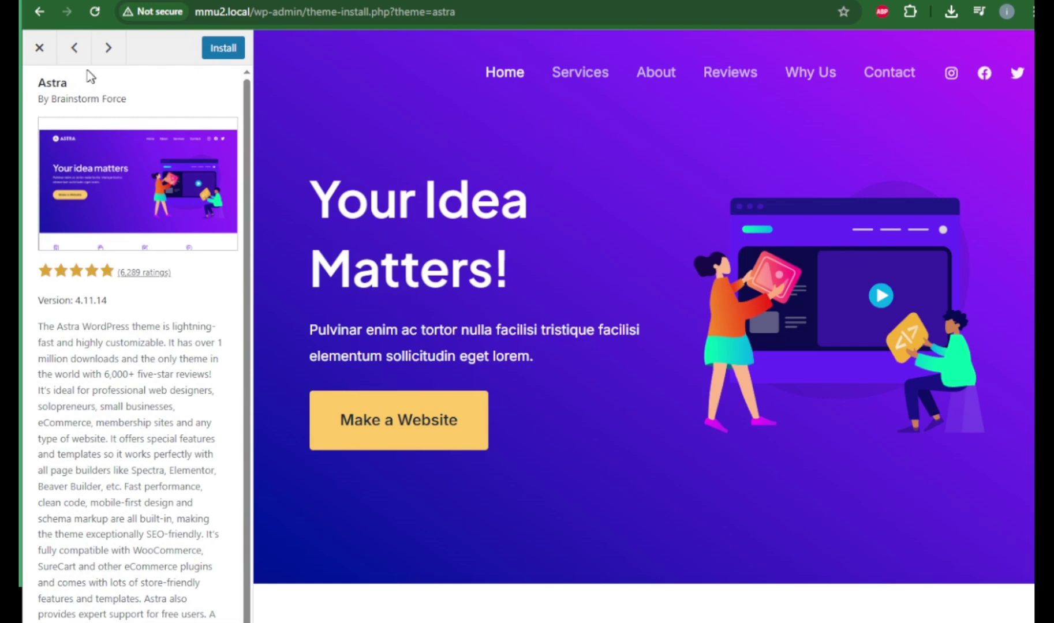
{"action": "left_click", "coordinate": [38, 48]}
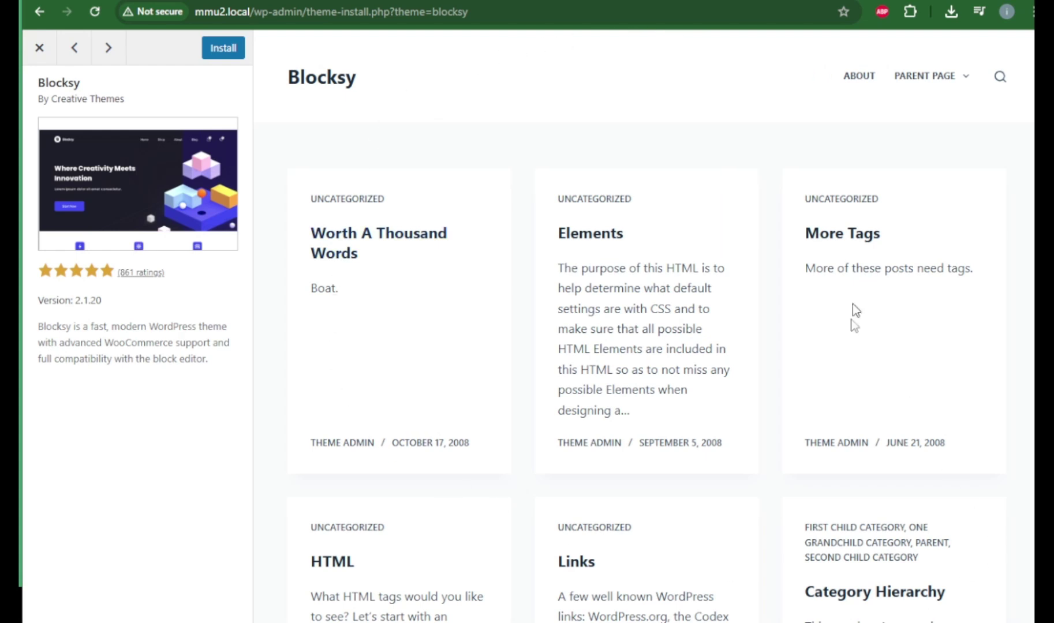
{"action": "scroll", "coordinate": [851, 304], "scroll_direction": "down", "scroll_amount": 5}
{"action": "scroll", "coordinate": [833, 371], "scroll_direction": "up", "scroll_amount": 4}
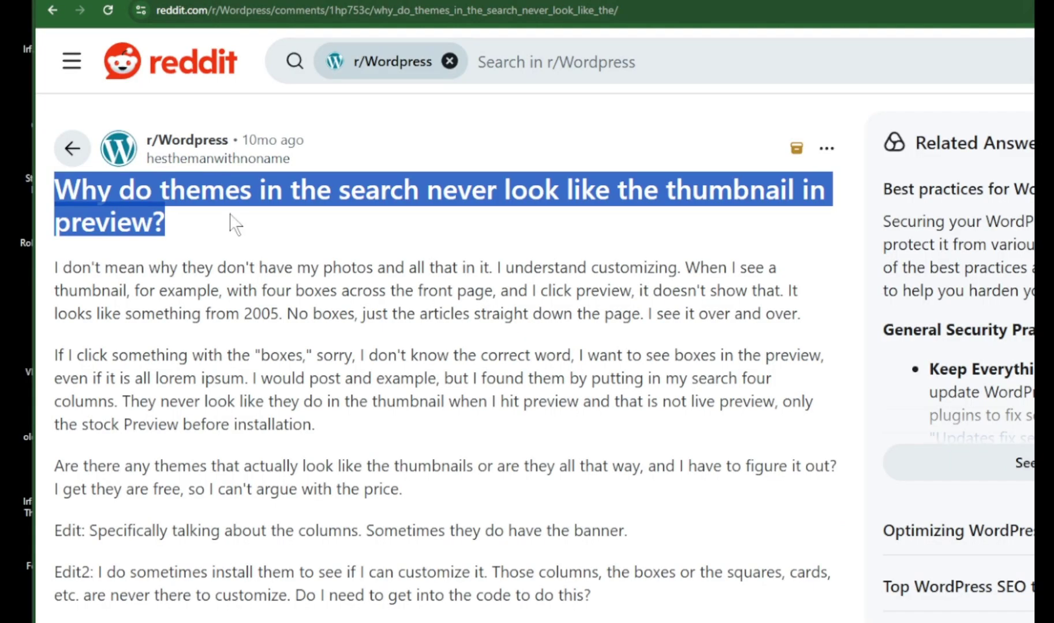
- Read the Reddit thread on why themes never look like their thumbnails in preview, including the comment about importing demo content
{"action": "left_click", "coordinate": [233, 225]}
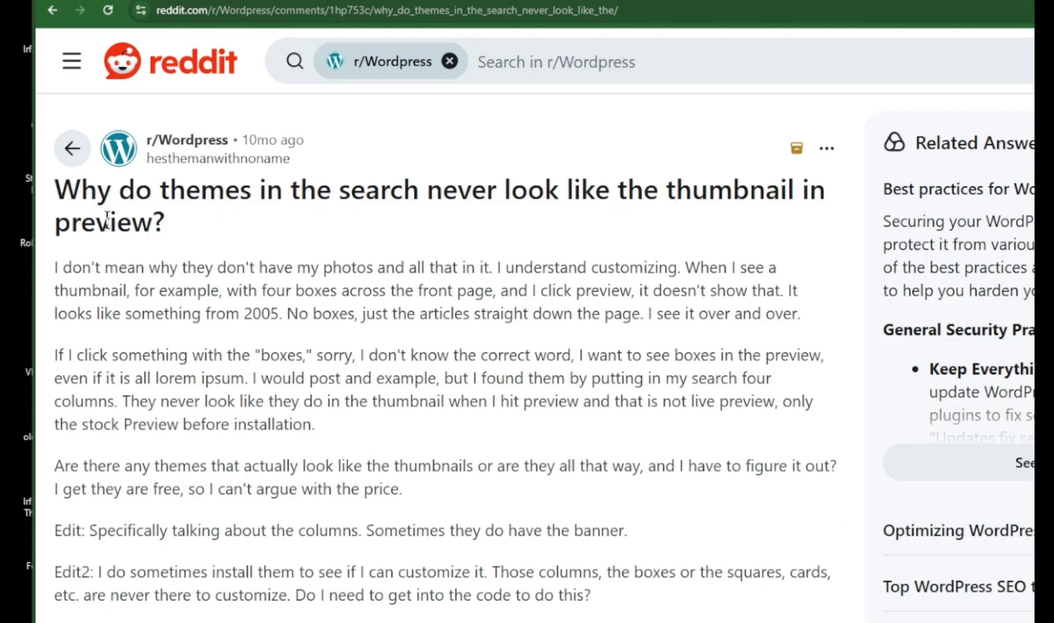
{"action": "left_click_drag", "start_coordinate": [51, 193], "coordinate": [205, 227]}
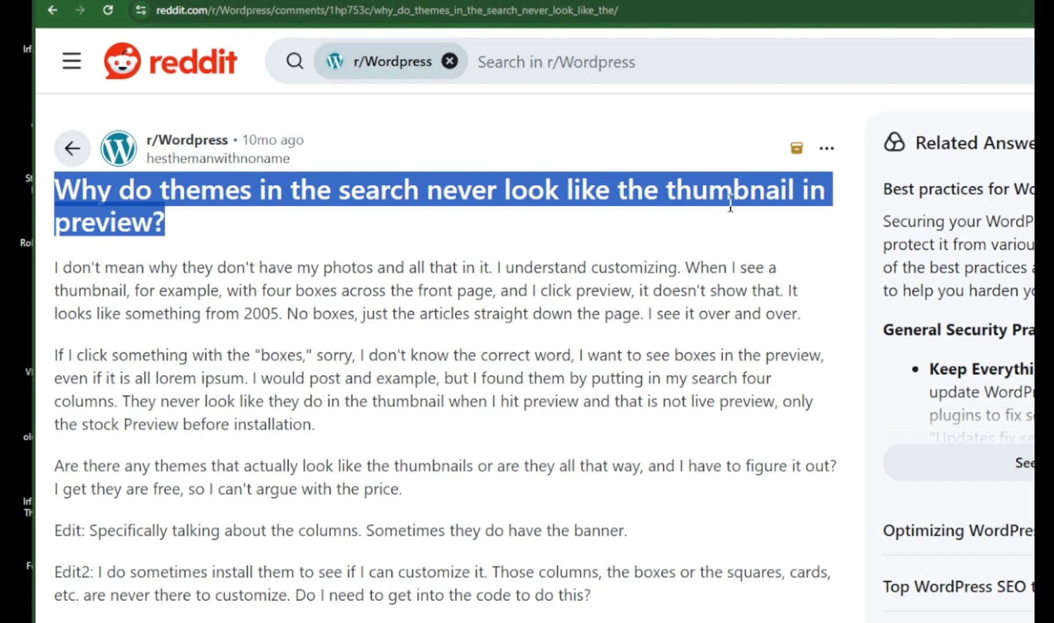
{"action": "scroll", "coordinate": [220, 406], "scroll_direction": "down", "scroll_amount": 8}
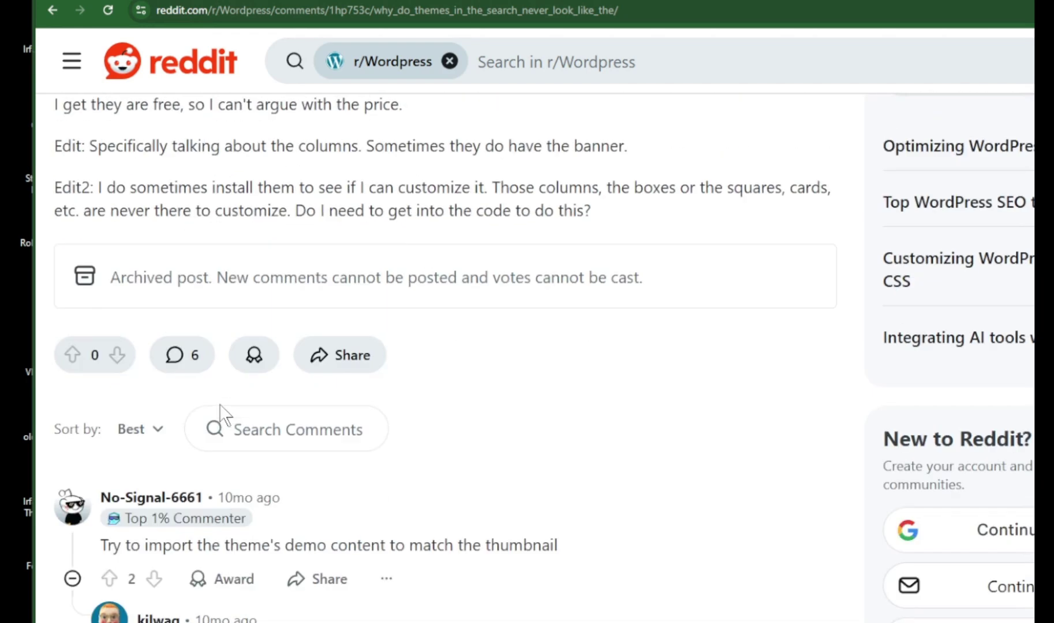
{"action": "scroll", "coordinate": [219, 405], "scroll_direction": "down", "scroll_amount": 1}
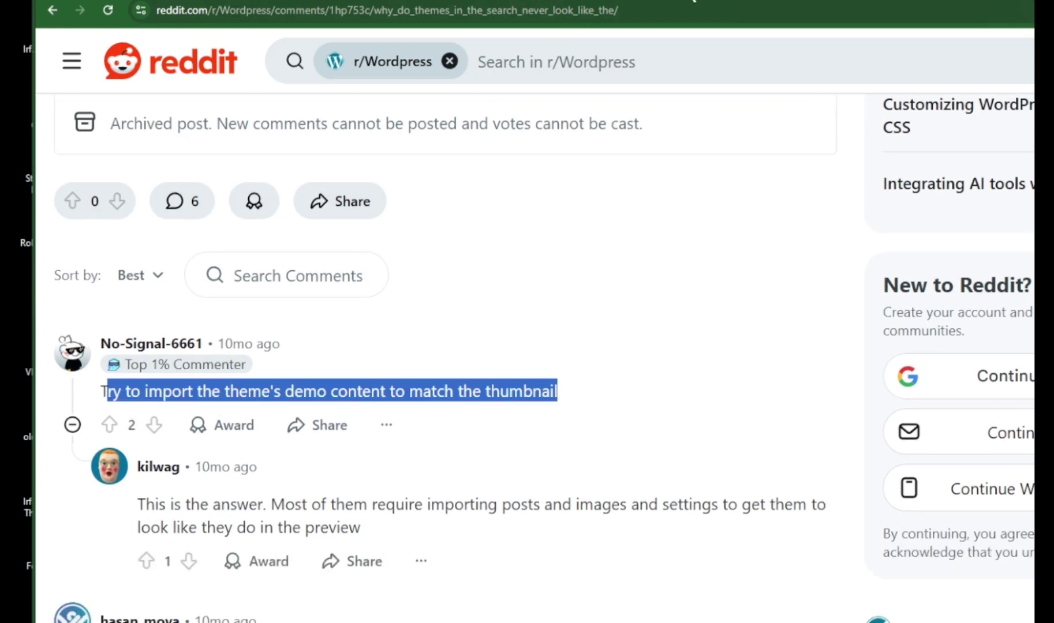
{"action": "left_click", "coordinate": [624, 3]}
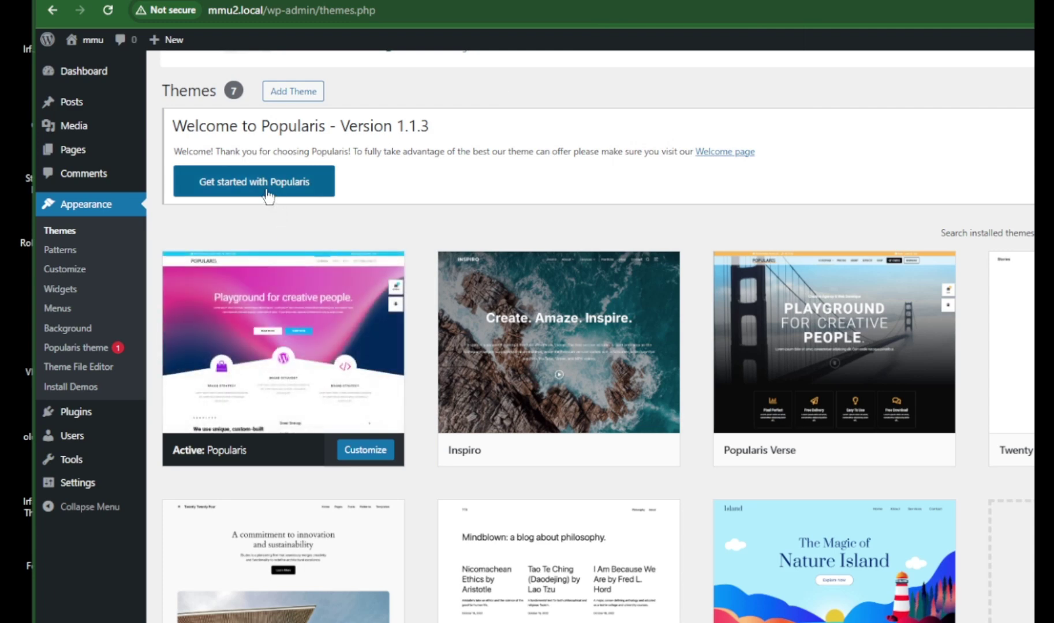
- Find the Astra theme among the popular themes, preview it, then install and activate it
{"action": "left_click", "coordinate": [283, 94]}
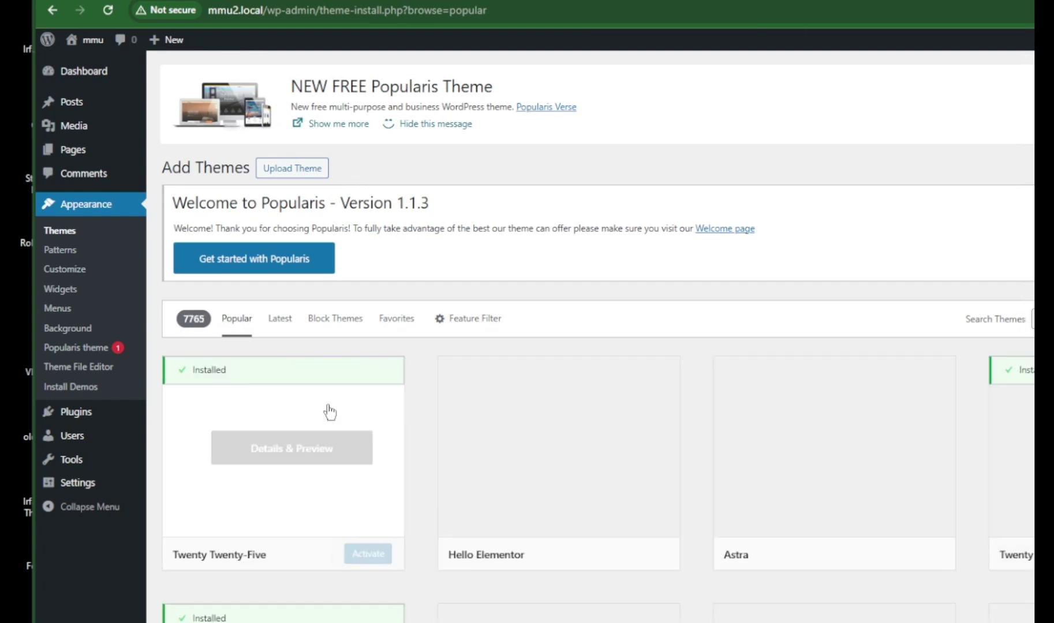
{"action": "scroll", "coordinate": [327, 411], "scroll_direction": "down", "scroll_amount": 4}
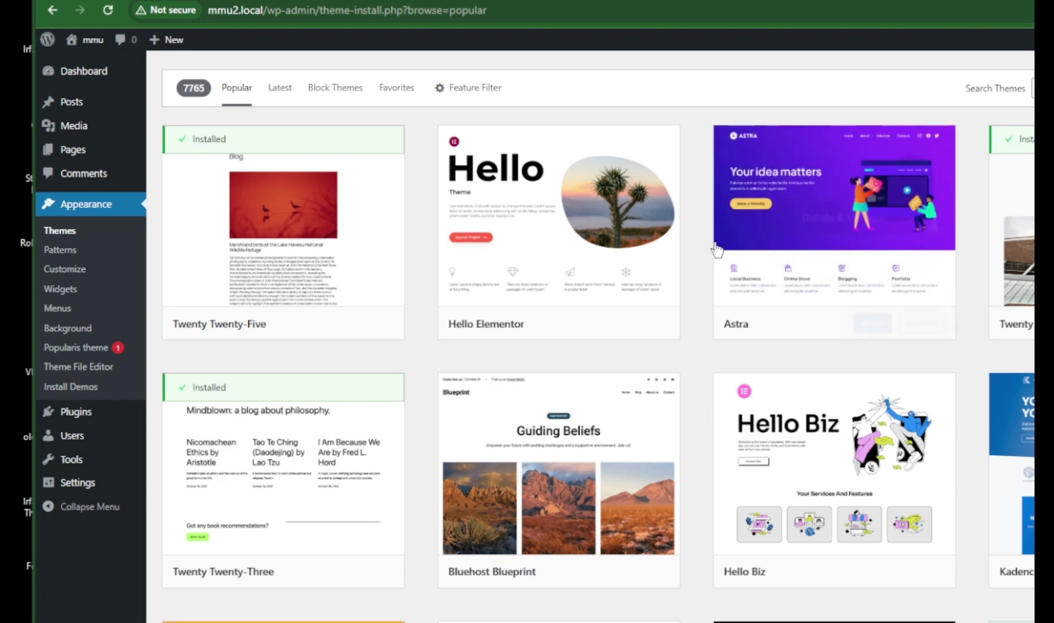
{"action": "mouse_move", "coordinate": [728, 293]}
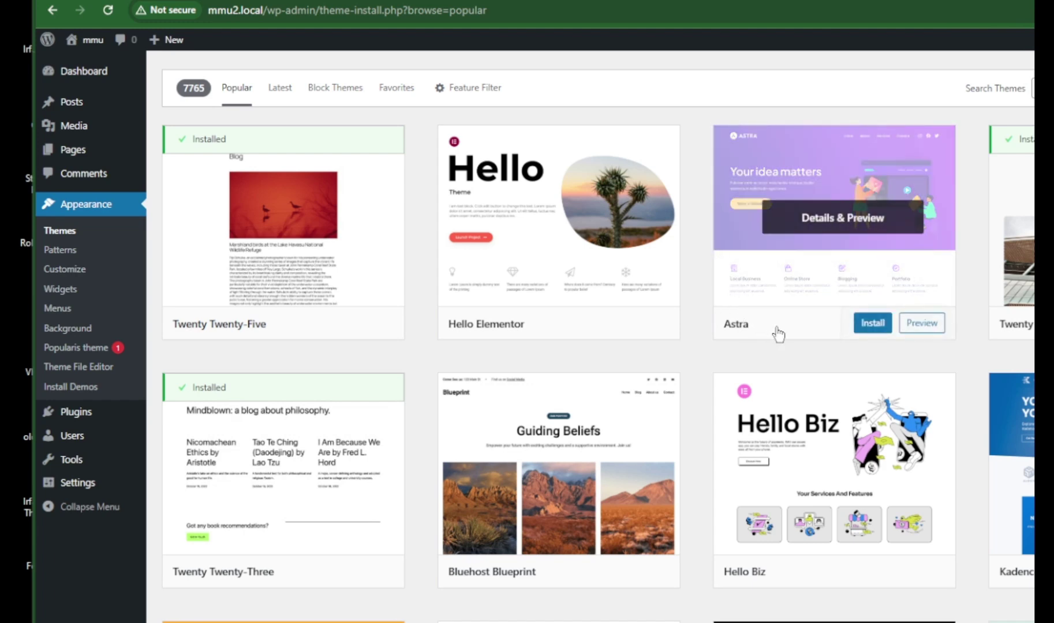
{"action": "left_click", "coordinate": [929, 327]}
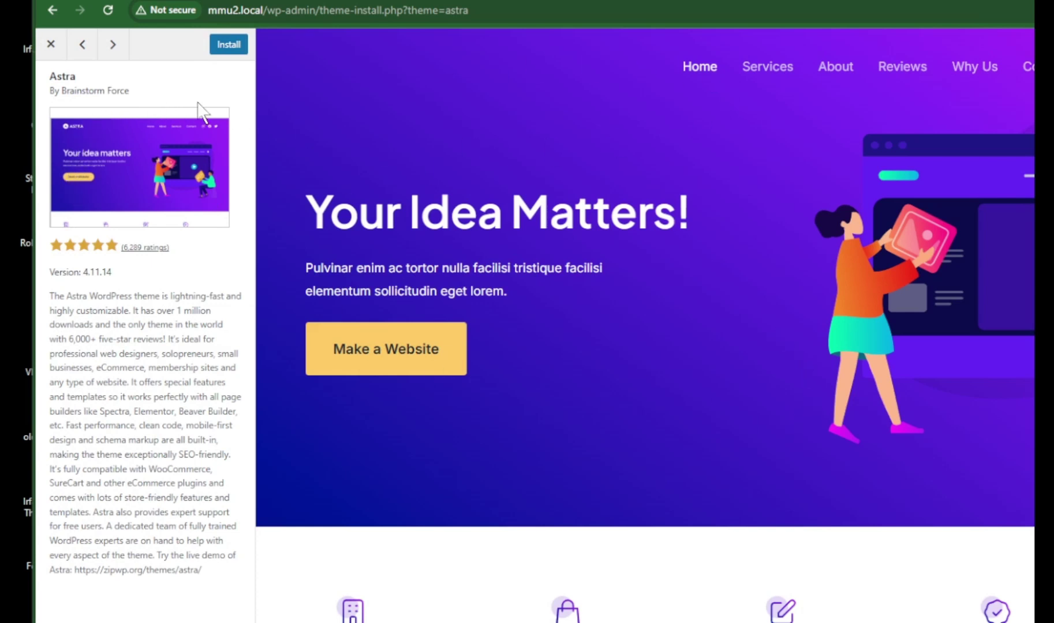
{"action": "left_click", "coordinate": [224, 52]}
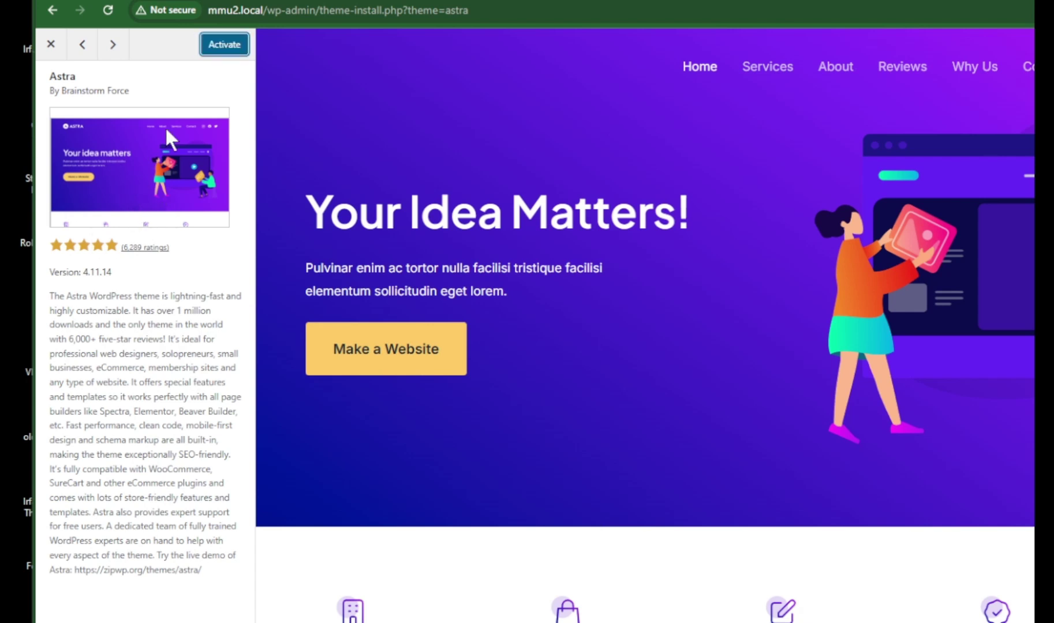
{"action": "left_click", "coordinate": [220, 46]}
- Switch to Local and open the mmu2 site's front page to view it with the new theme
{"action": "key", "text": "alt+Tab"}
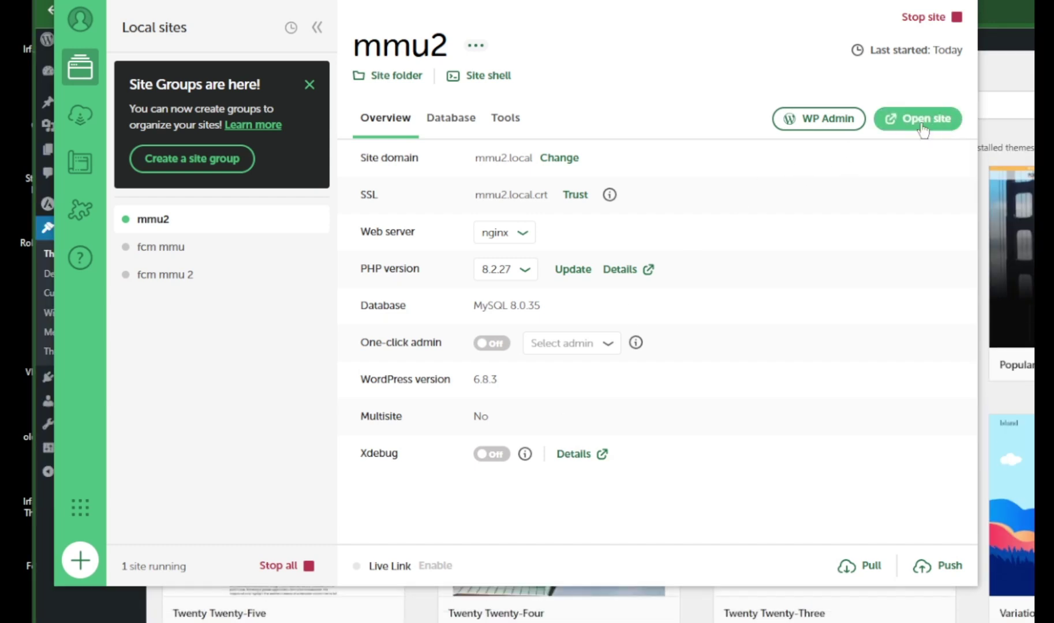
{"action": "left_click", "coordinate": [922, 125]}
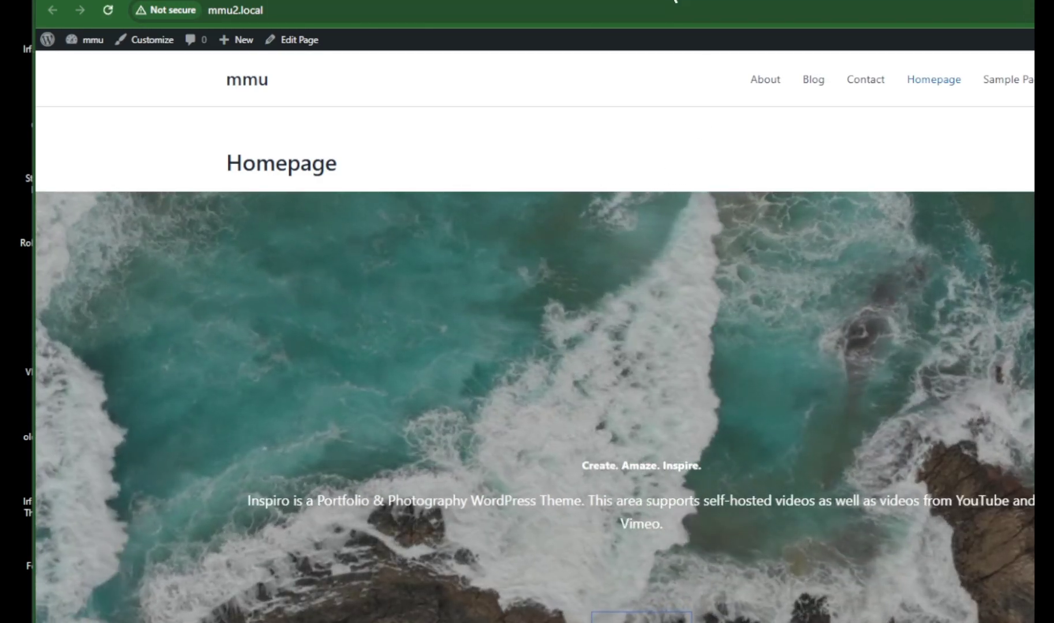
{"action": "left_click", "coordinate": [612, 2]}
{"action": "left_click", "coordinate": [662, 4]}
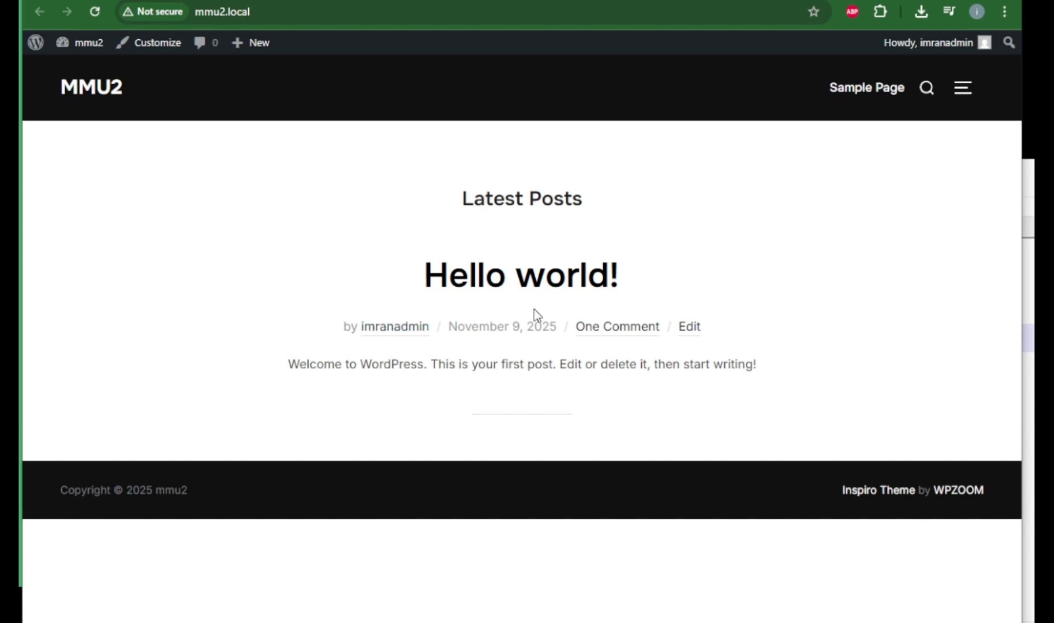
- Customize the Inspiro theme, publish its Homepage Settings with the static Homepage and Blog pages, and reload the site's front page
{"action": "key", "text": "ctrl+shift+Tab"}
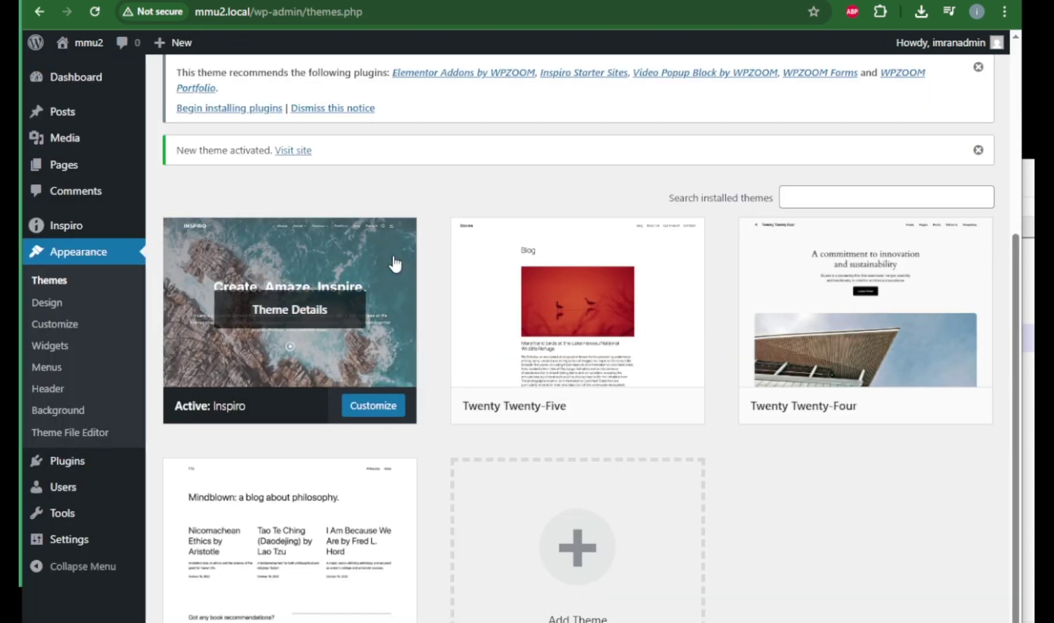
{"action": "left_click", "coordinate": [374, 409]}
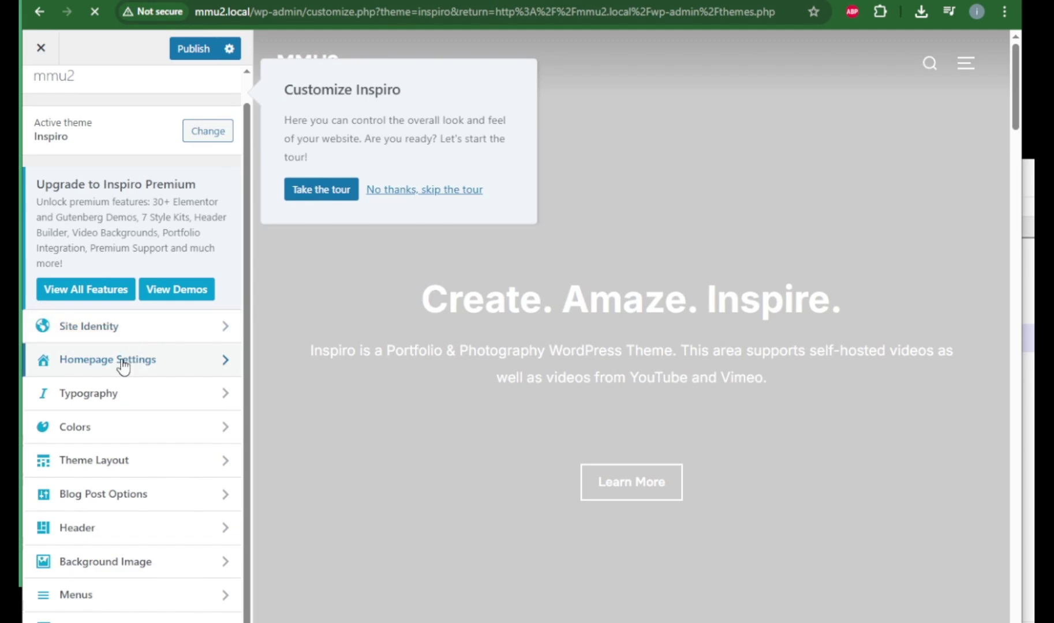
{"action": "left_click", "coordinate": [122, 364]}
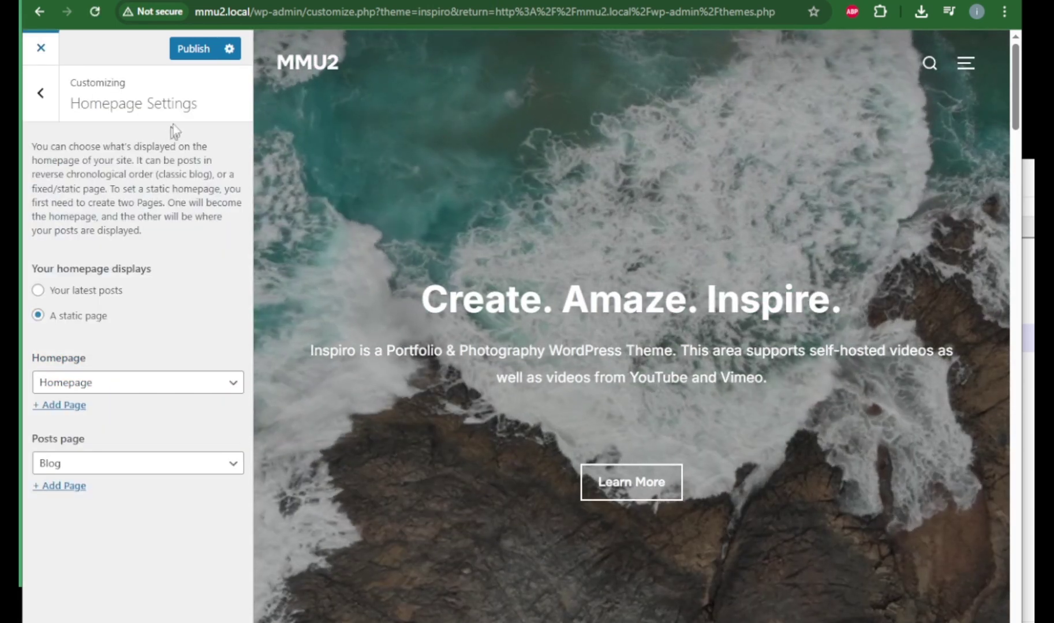
{"action": "left_click", "coordinate": [206, 55]}
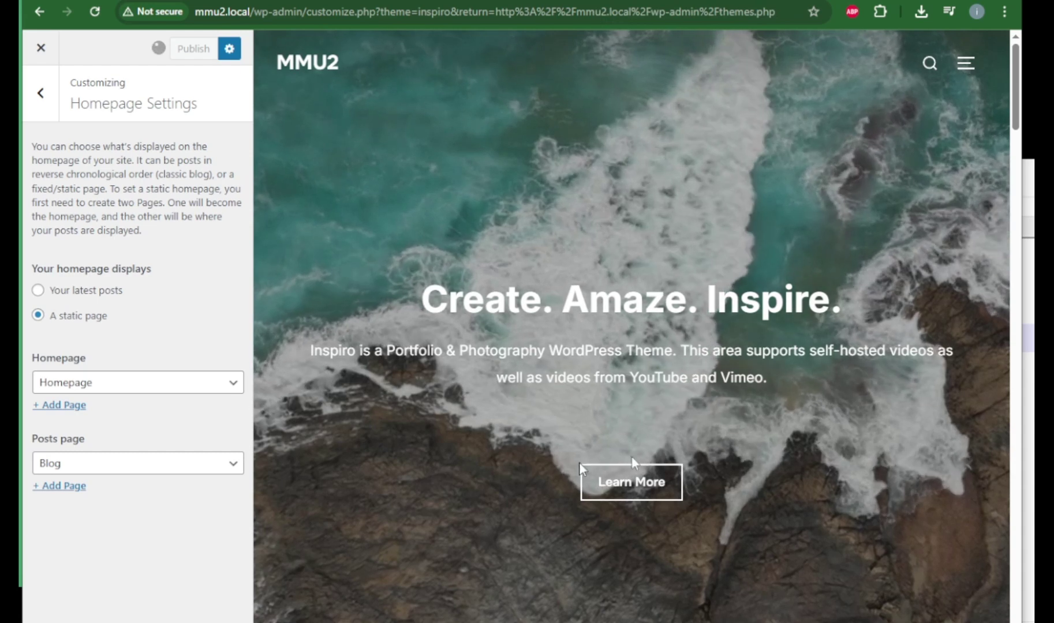
{"action": "key", "text": "ctrl+Tab"}
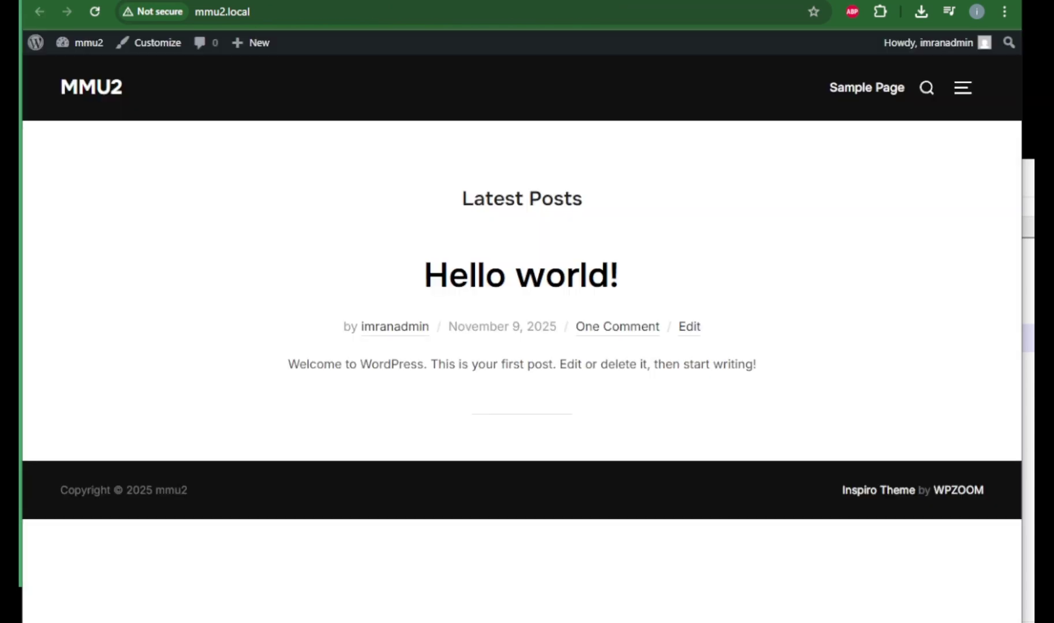
{"action": "left_click", "coordinate": [95, 12]}
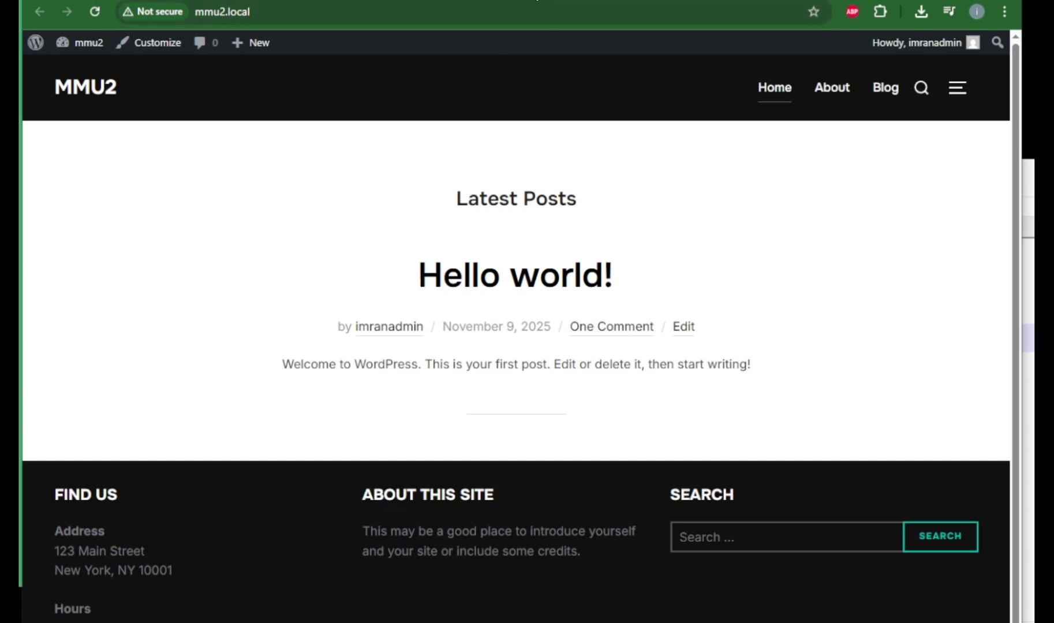
- In Homepage Settings, try Sample Page as the homepage, then reselect Homepage and leave the posts page unselected
{"action": "key", "text": "ctrl+shift+Tab"}
{"action": "left_click", "coordinate": [167, 382]}
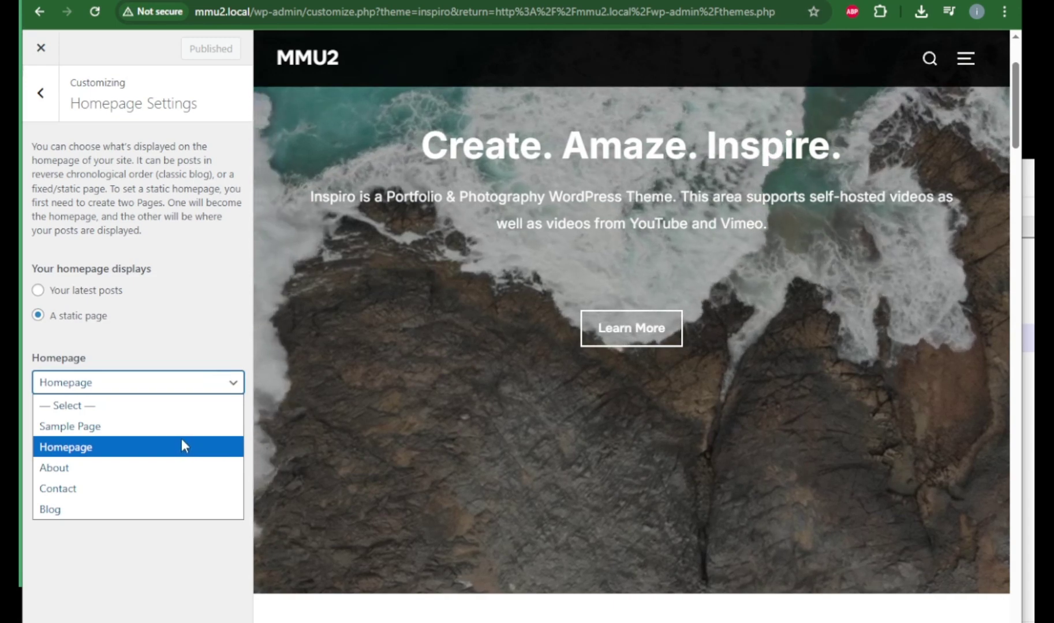
{"action": "left_click", "coordinate": [180, 434]}
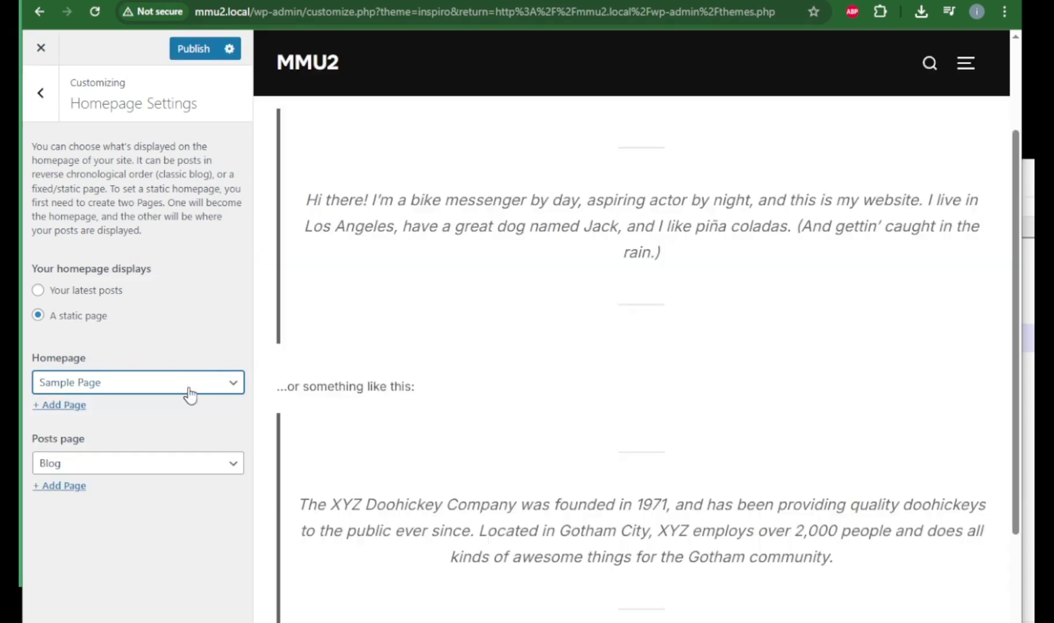
{"action": "left_click", "coordinate": [188, 393]}
{"action": "left_click", "coordinate": [175, 406]}
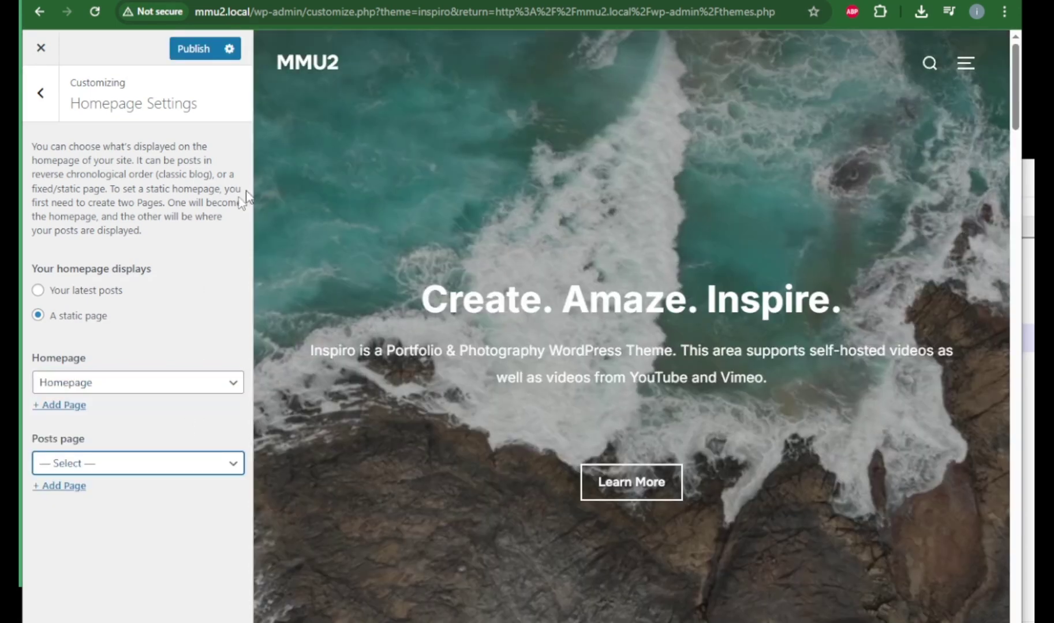
- Publish the Homepage Settings with Homepage as the static page and no posts page, and reload the site's front page
{"action": "left_click", "coordinate": [161, 386]}
{"action": "left_click", "coordinate": [162, 353]}
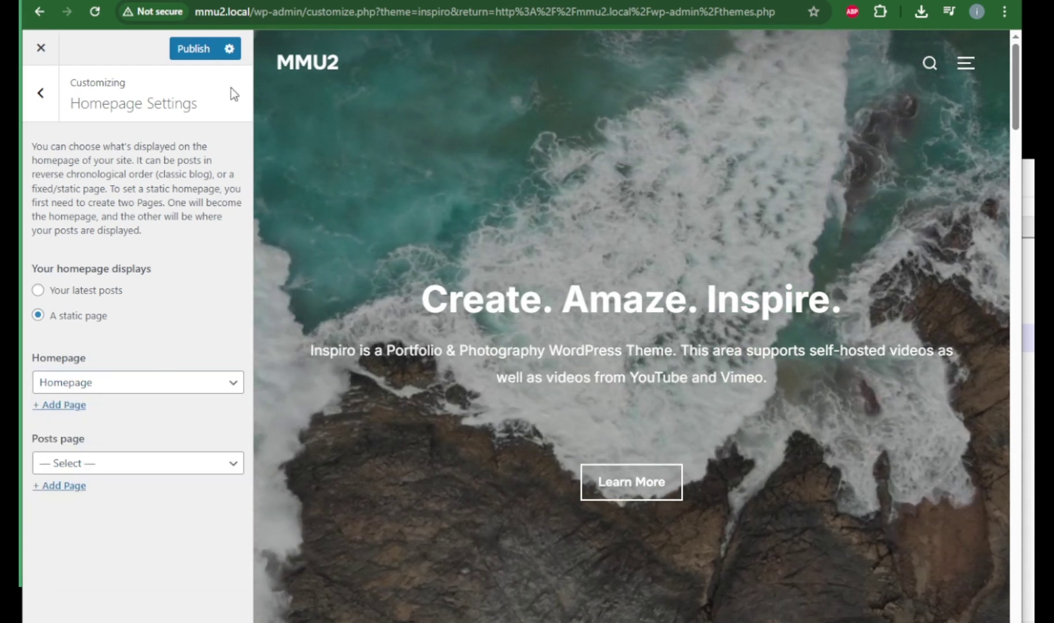
{"action": "left_click", "coordinate": [199, 51]}
{"action": "left_click", "coordinate": [460, 1]}
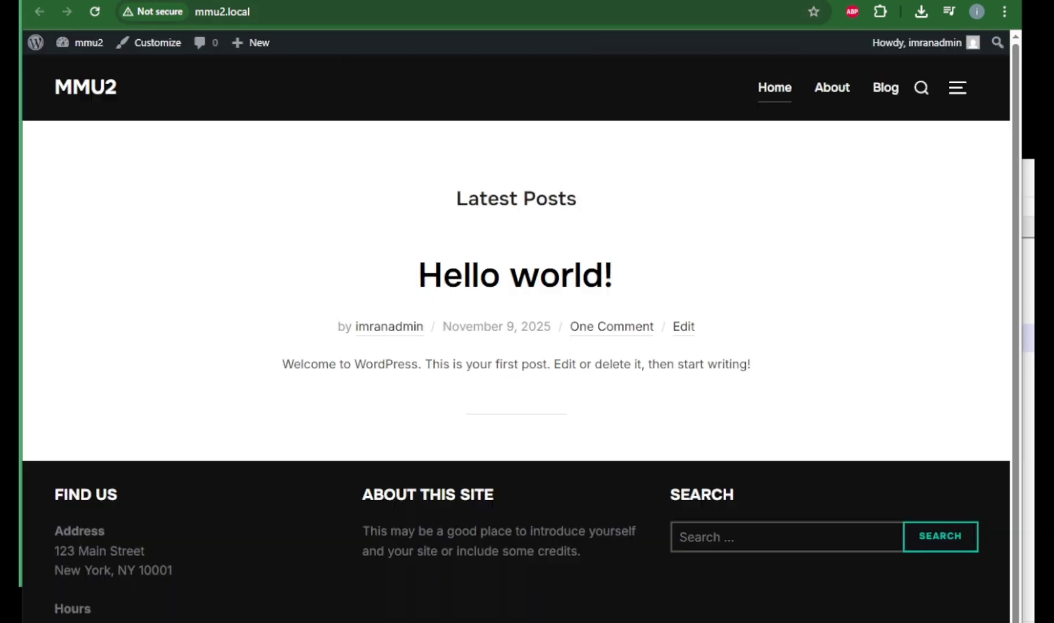
{"action": "left_click", "coordinate": [95, 12]}
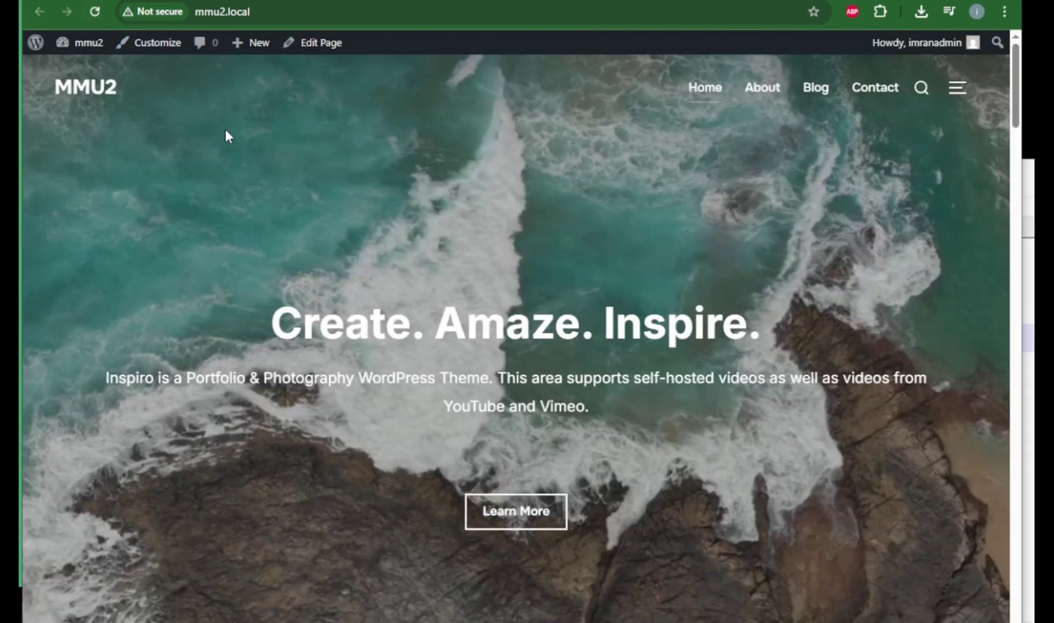
- Return to the theme customizer, select Sample Page as the static homepage, and reopen the list of homepage choices
{"action": "left_click", "coordinate": [510, 1]}
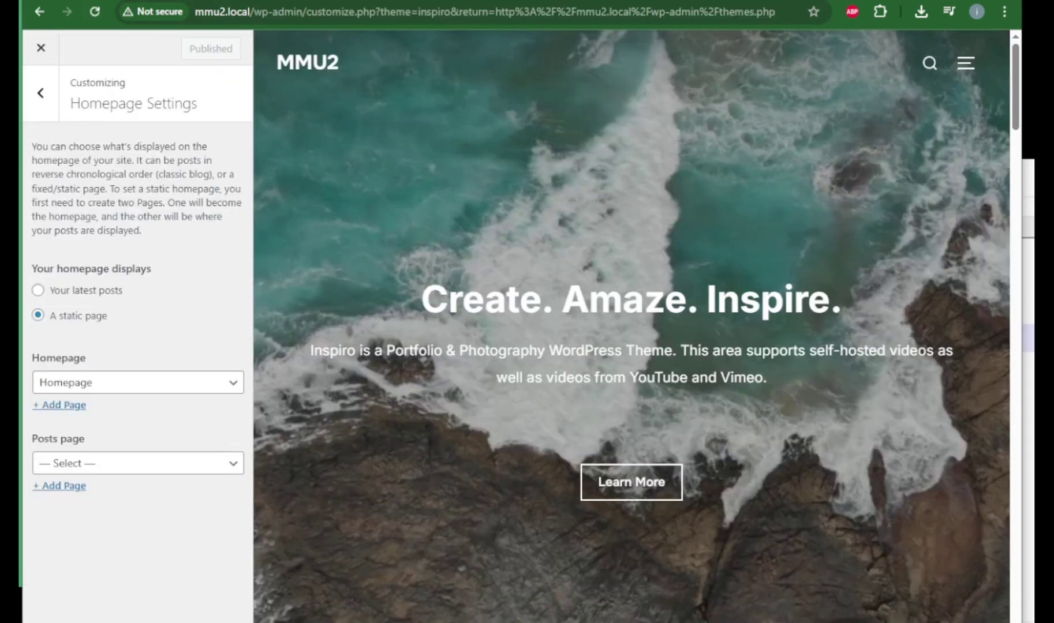
{"action": "left_click", "coordinate": [133, 384]}
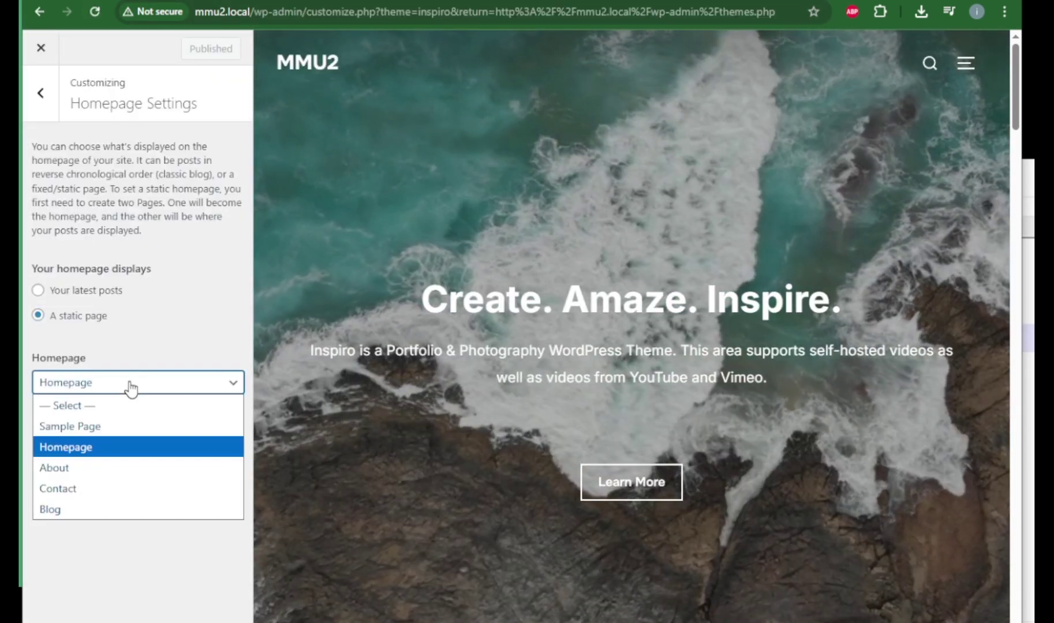
{"action": "left_click", "coordinate": [99, 434]}
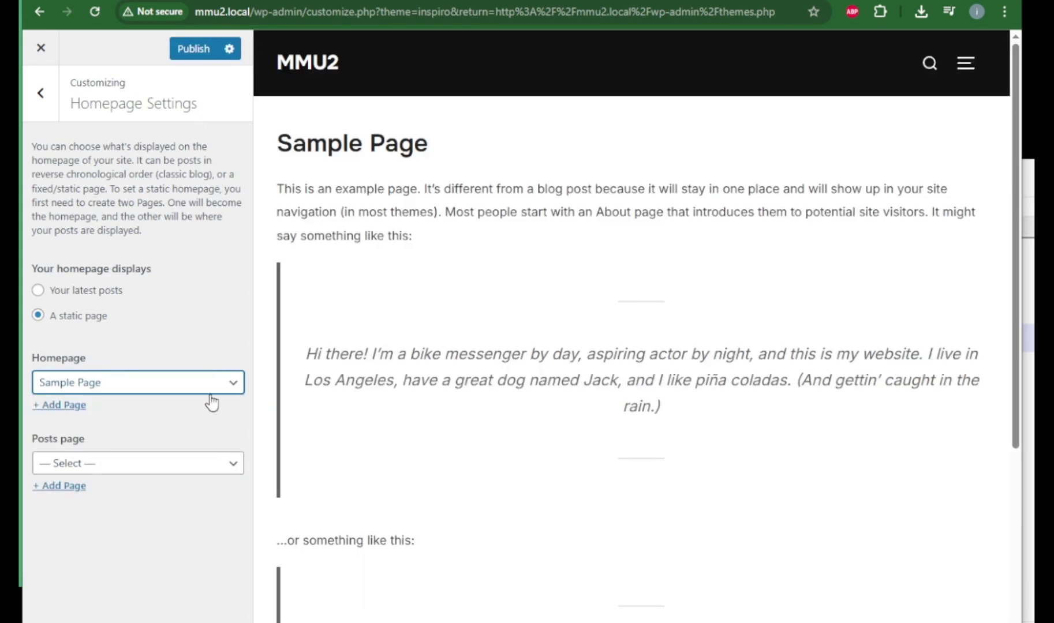
{"action": "left_click", "coordinate": [230, 388]}
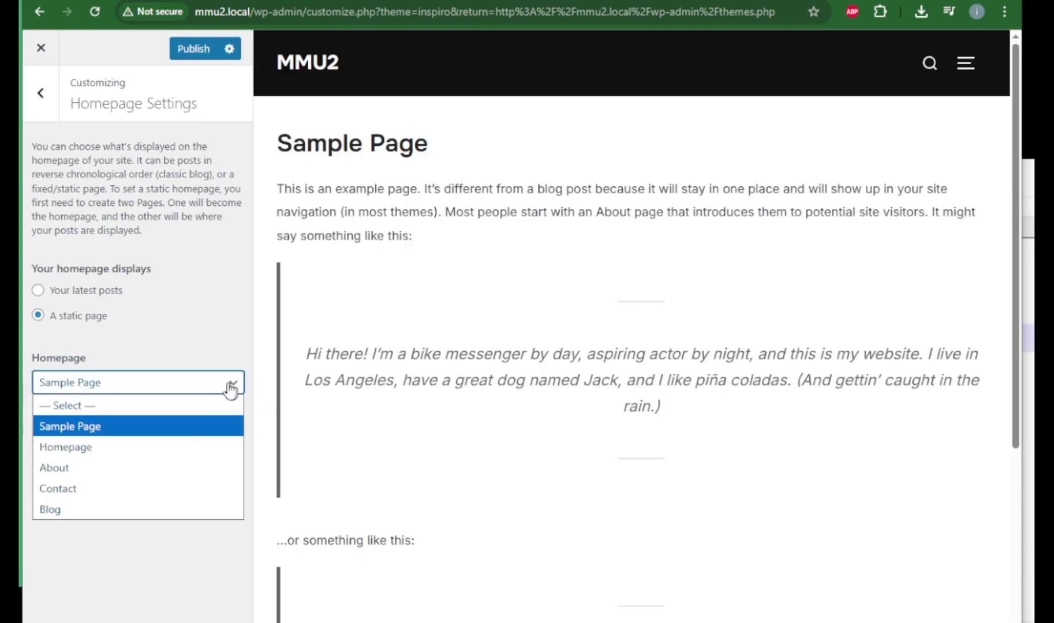